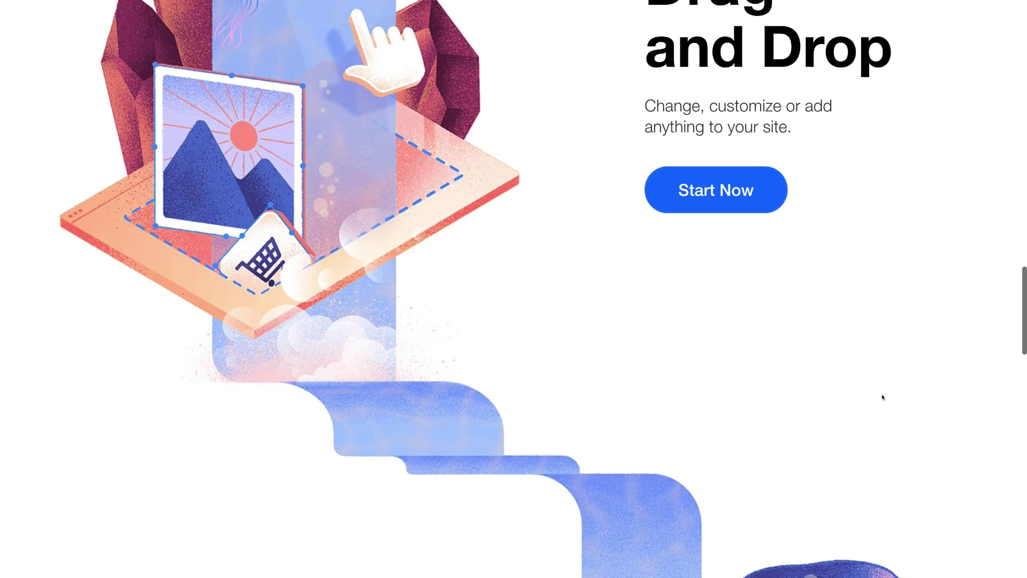
scroll(882, 397, "down", 10)
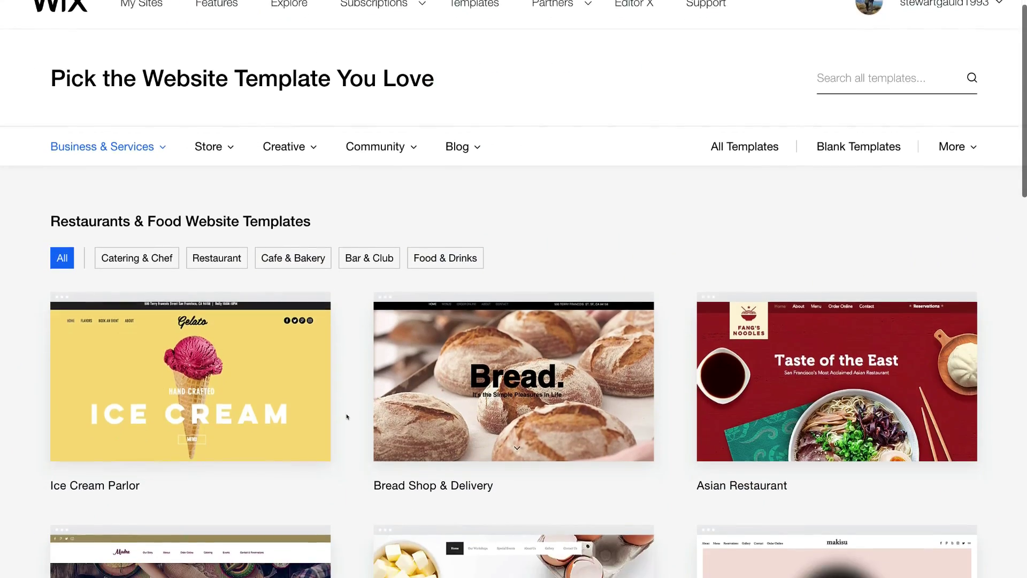
Step: Scroll down the Wix landing page to browse its offerings
scroll(346, 416, "down", 3)
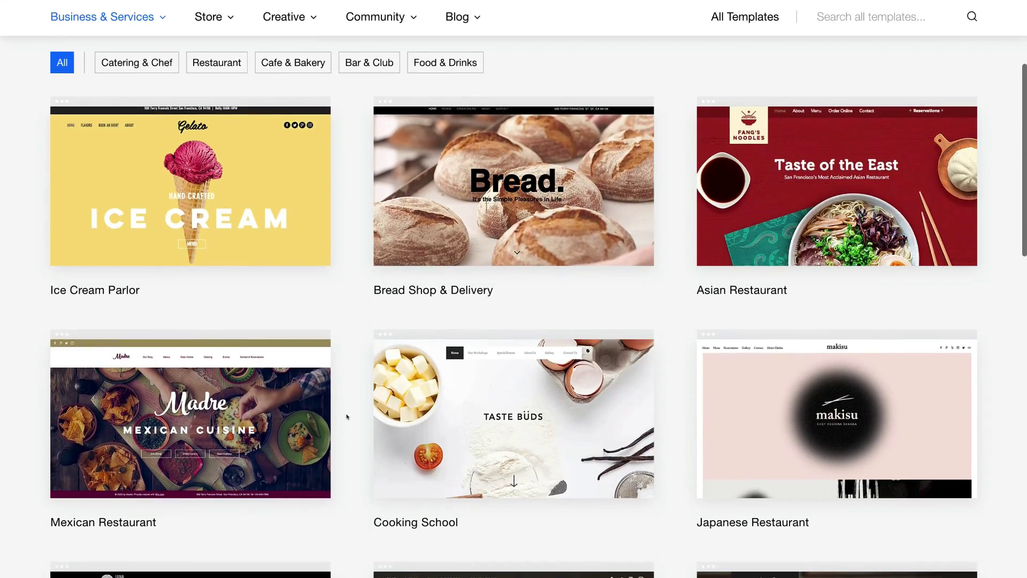
scroll(345, 417, "down", 3)
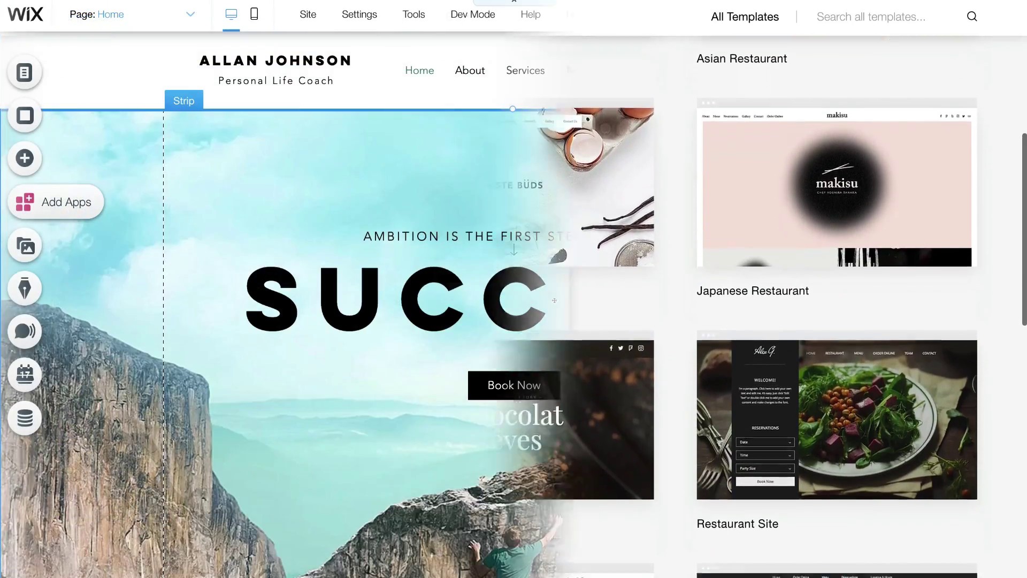
Step: Overwrite the SUCCESS hero heading with the site owner's full name in capitals
scroll(554, 300, "down", 9)
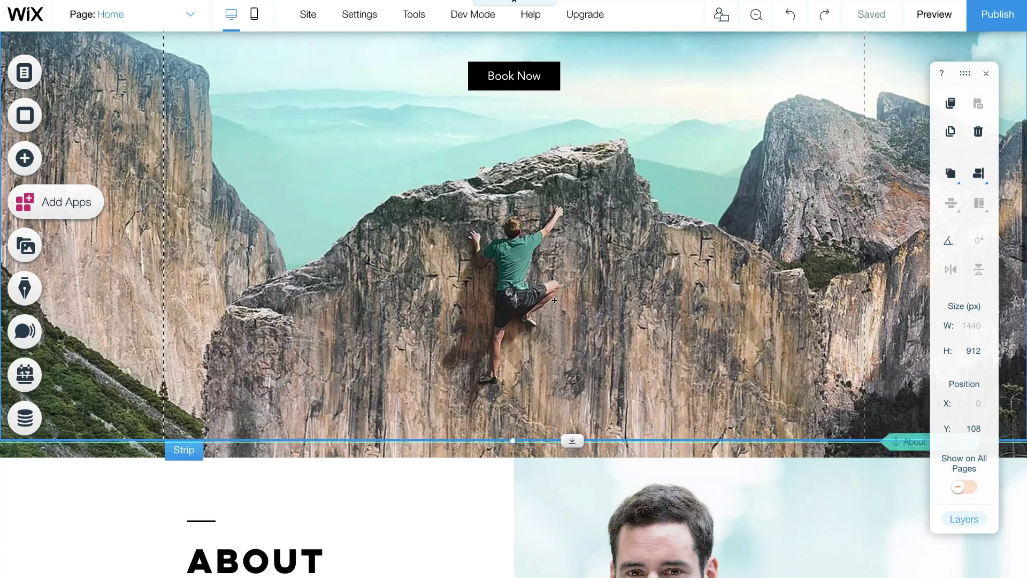
scroll(554, 300, "down", 10)
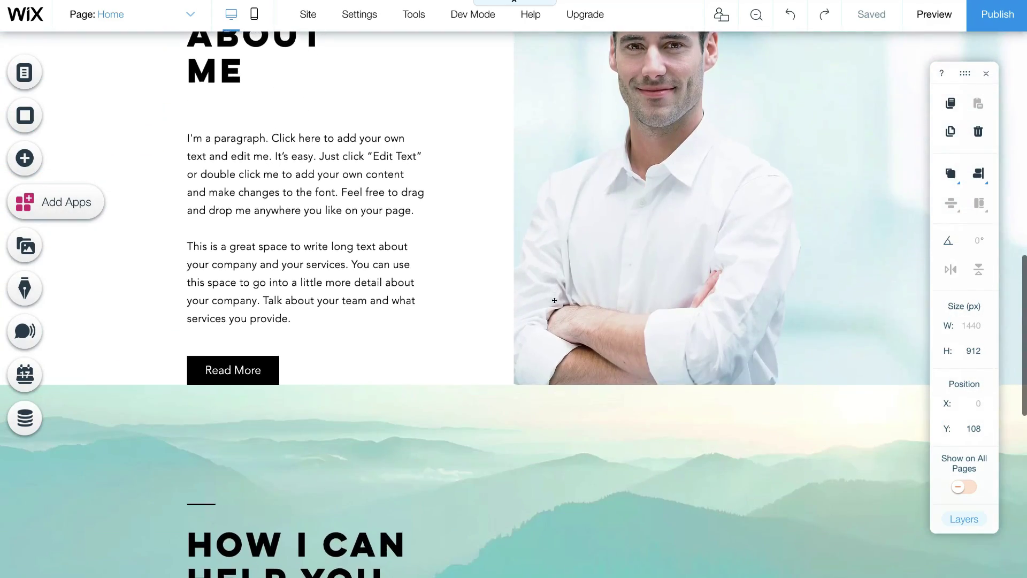
scroll(554, 300, "down", 10)
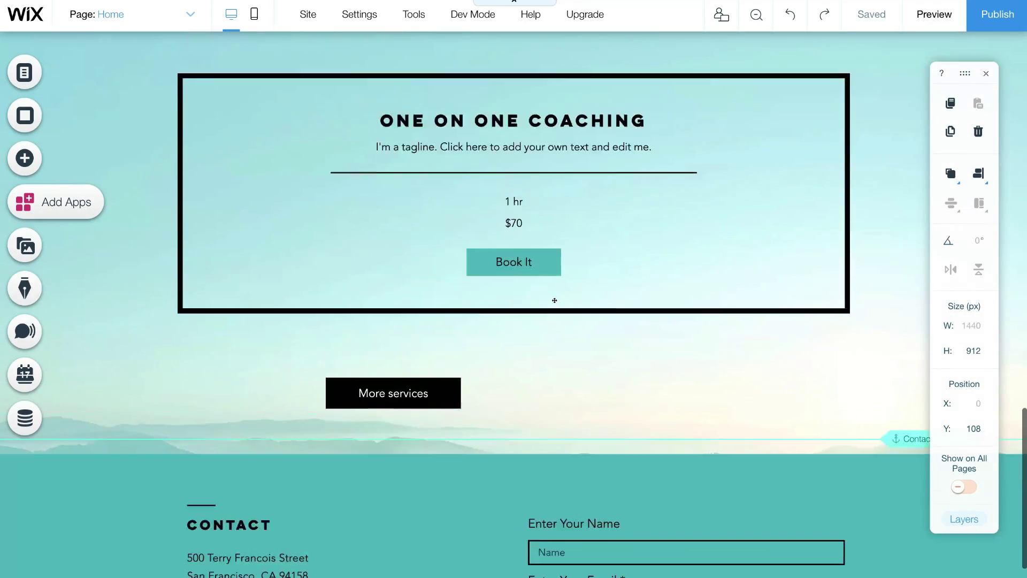
scroll(554, 300, "down", 1)
scroll(554, 300, "up", 20)
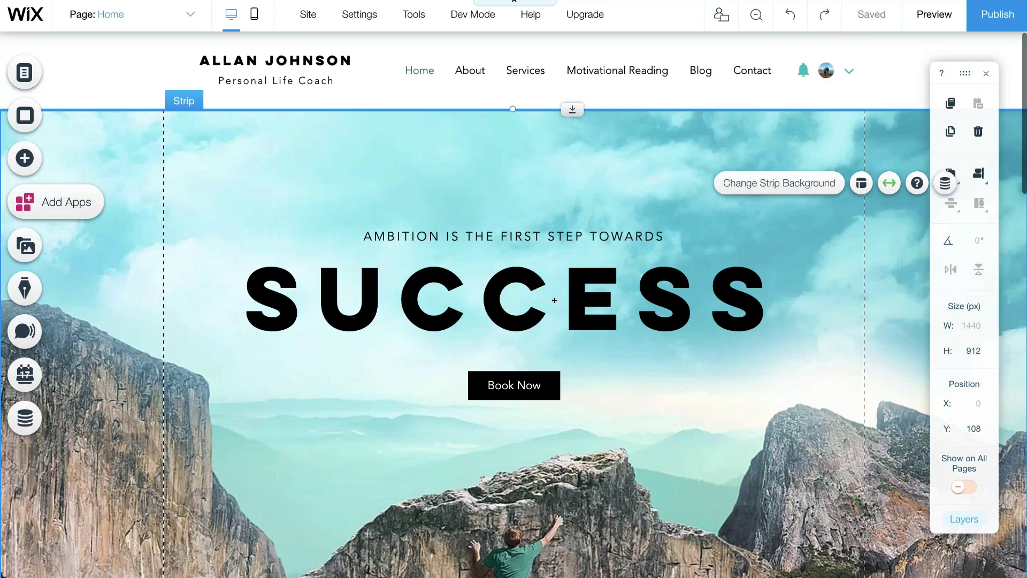
double_click(554, 300)
type("STEWART")
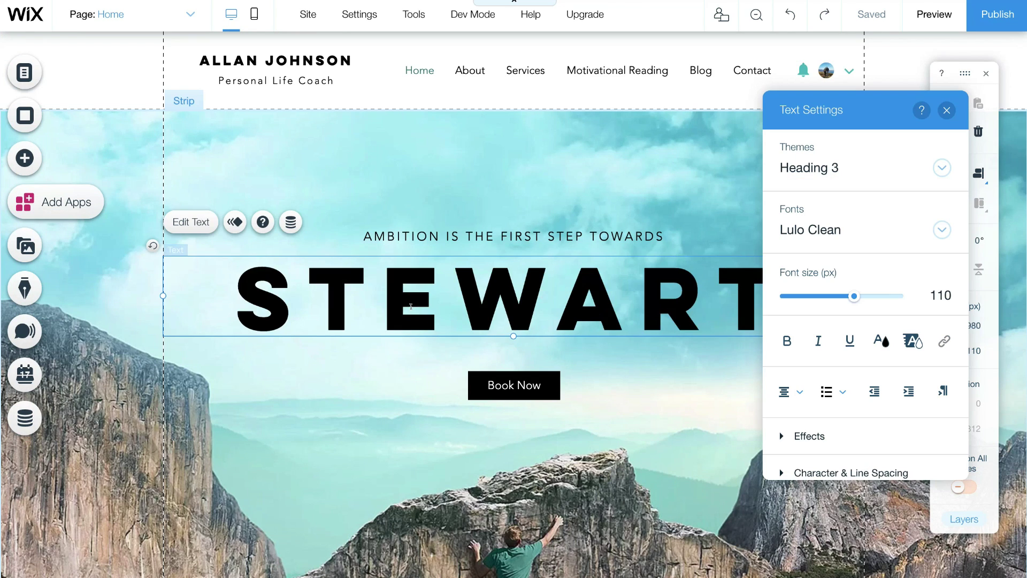
type(" GAULD")
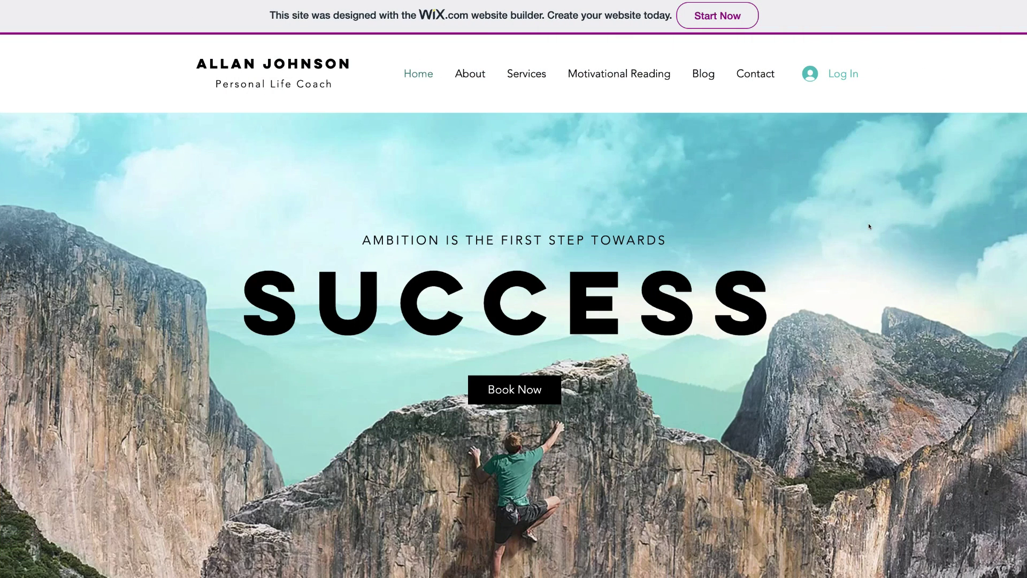
scroll(869, 227, "down", 4)
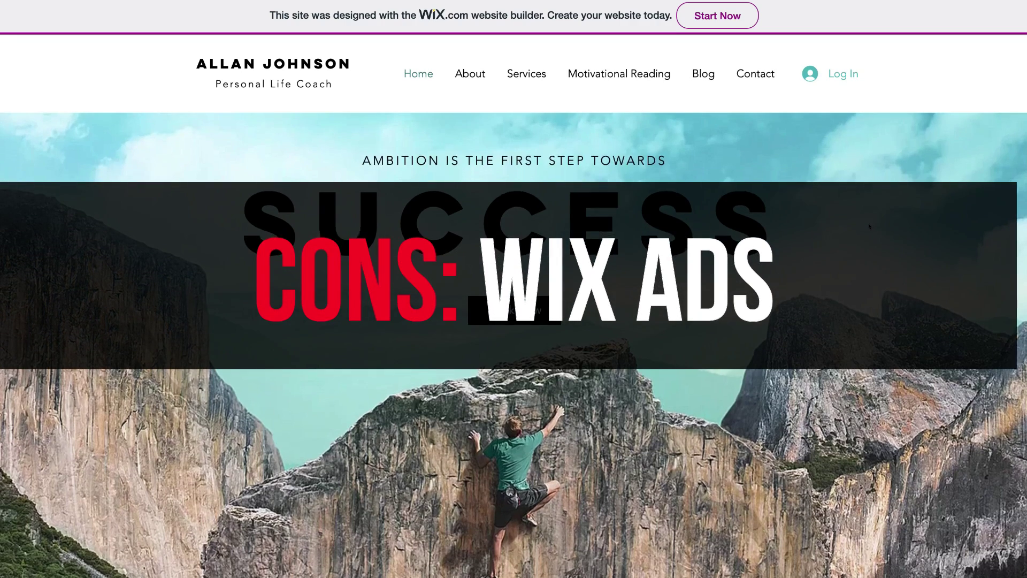
scroll(870, 227, "down", 5)
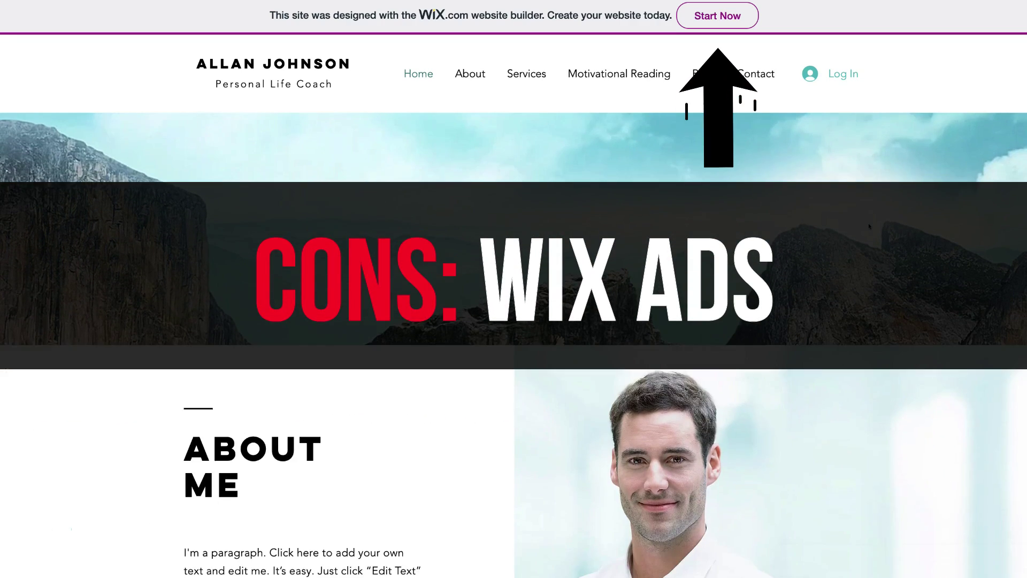
scroll(869, 226, "down", 7)
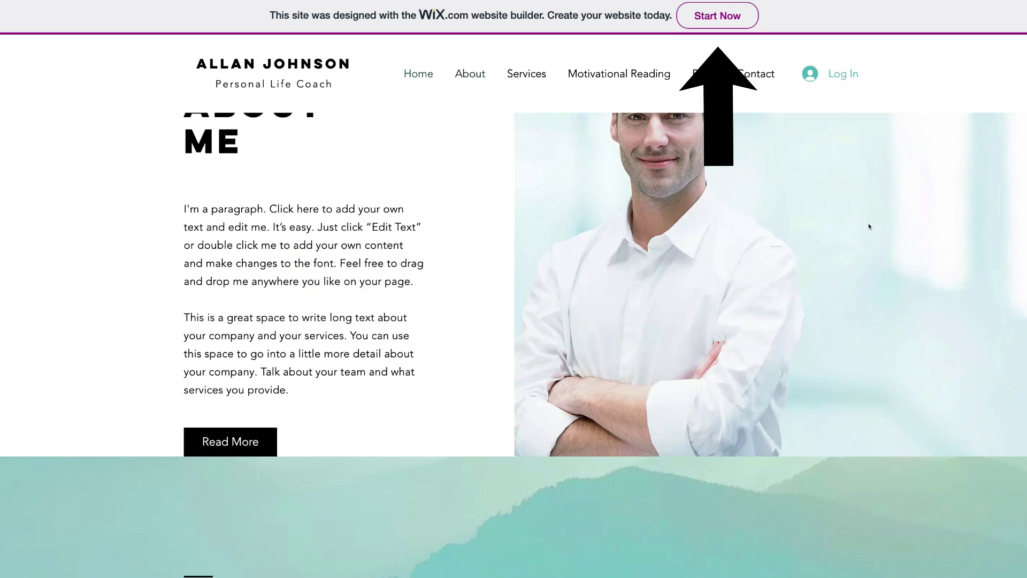
scroll(869, 226, "down", 5)
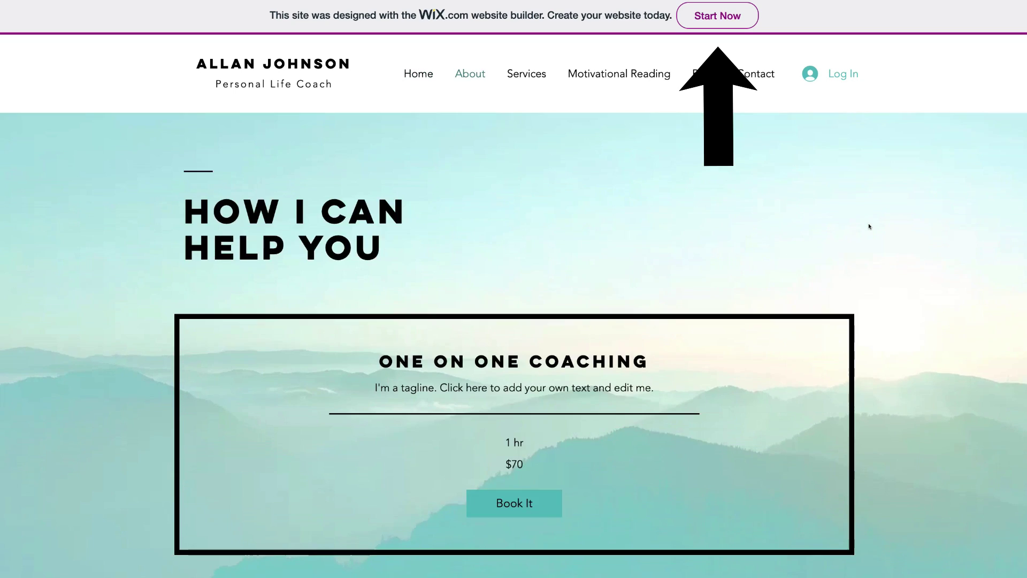
scroll(870, 227, "down", 5)
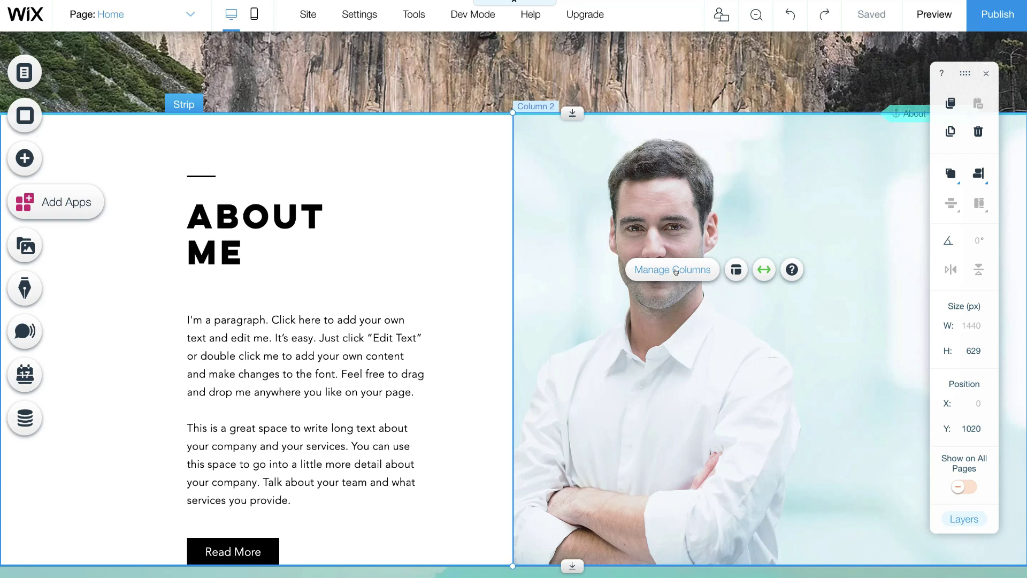
Step: Switch between the first and second columns of the About Me section
left_click(674, 270)
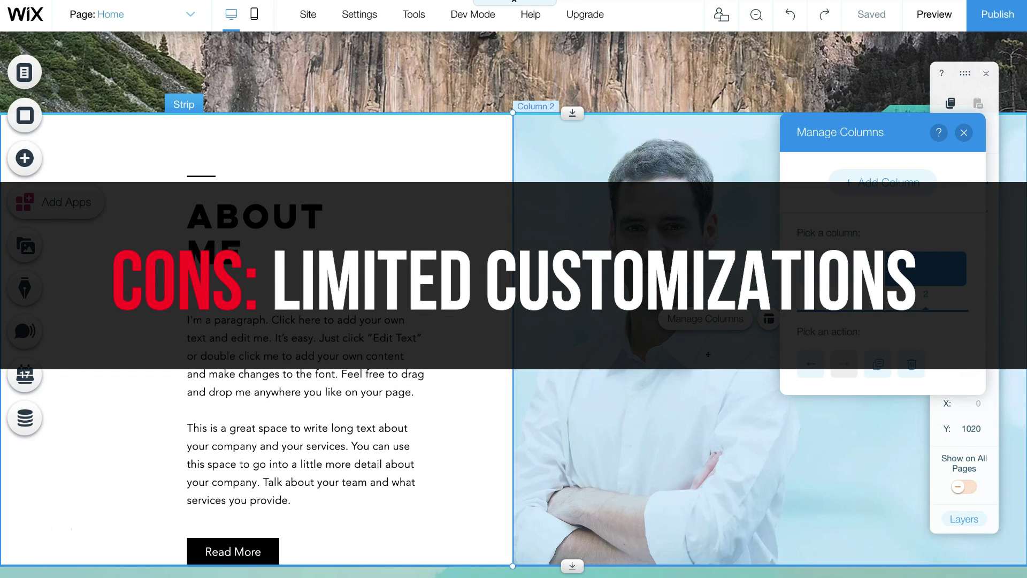
left_click(840, 269)
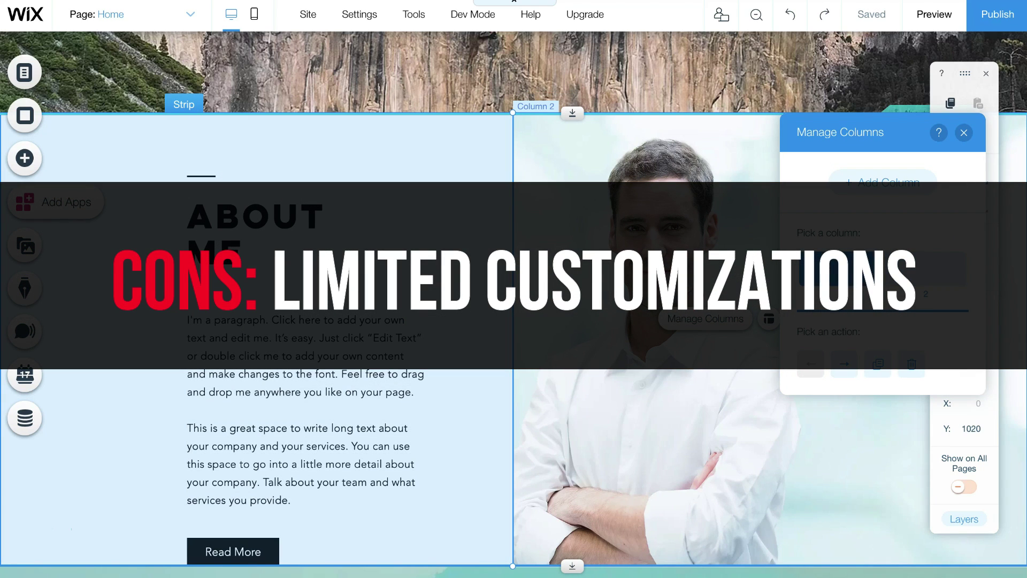
left_click(910, 270)
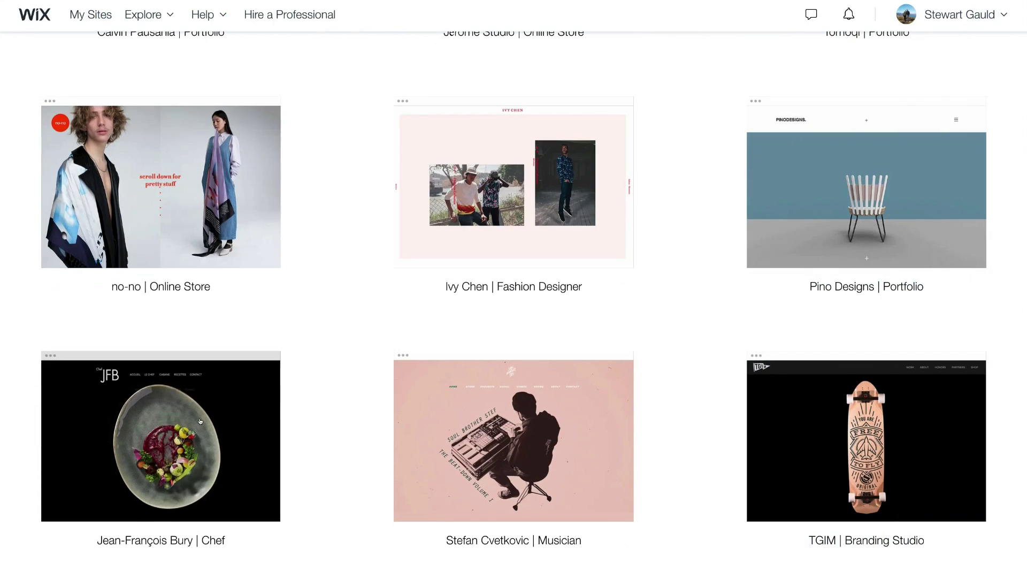
Step: Scroll down through the Wix template showcase
scroll(200, 420, "down", 10)
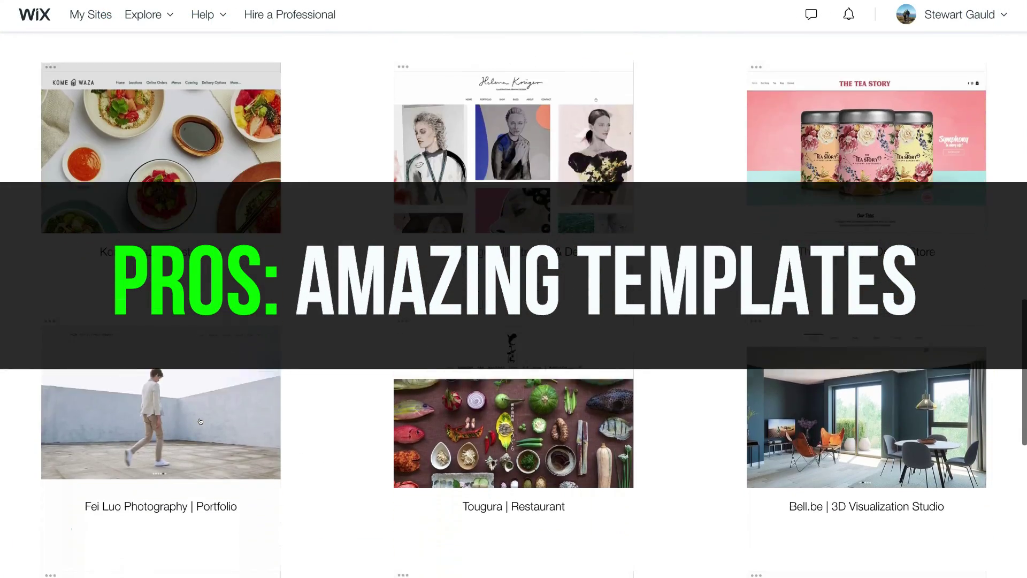
scroll(200, 421, "down", 5)
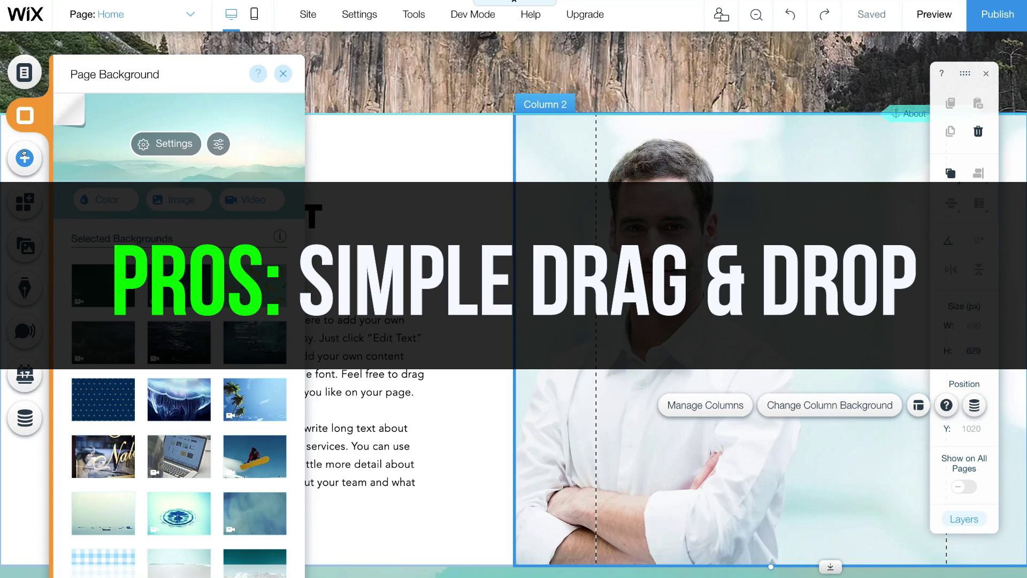
scroll(178, 234, "down", 6)
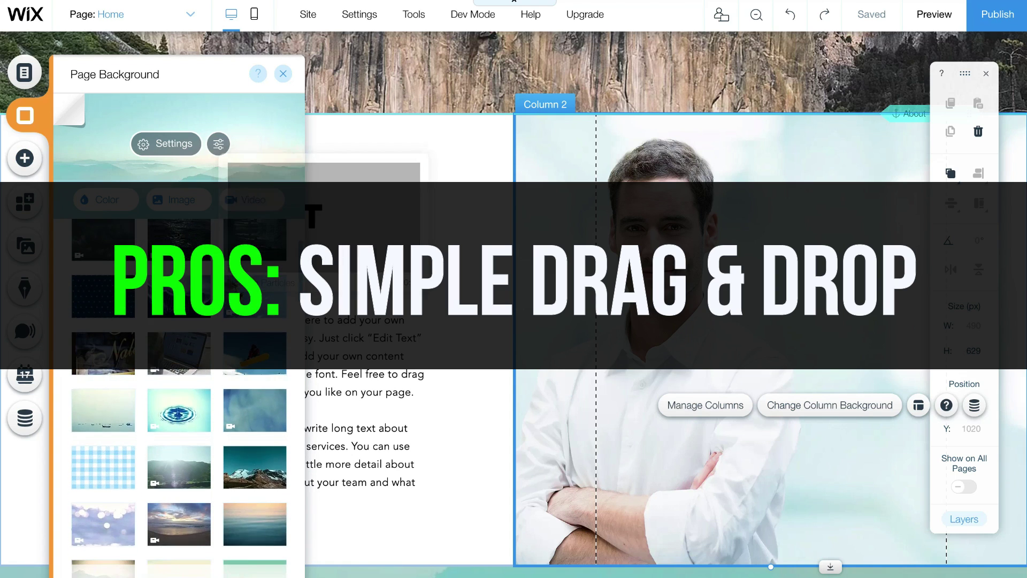
scroll(171, 244, "down", 6)
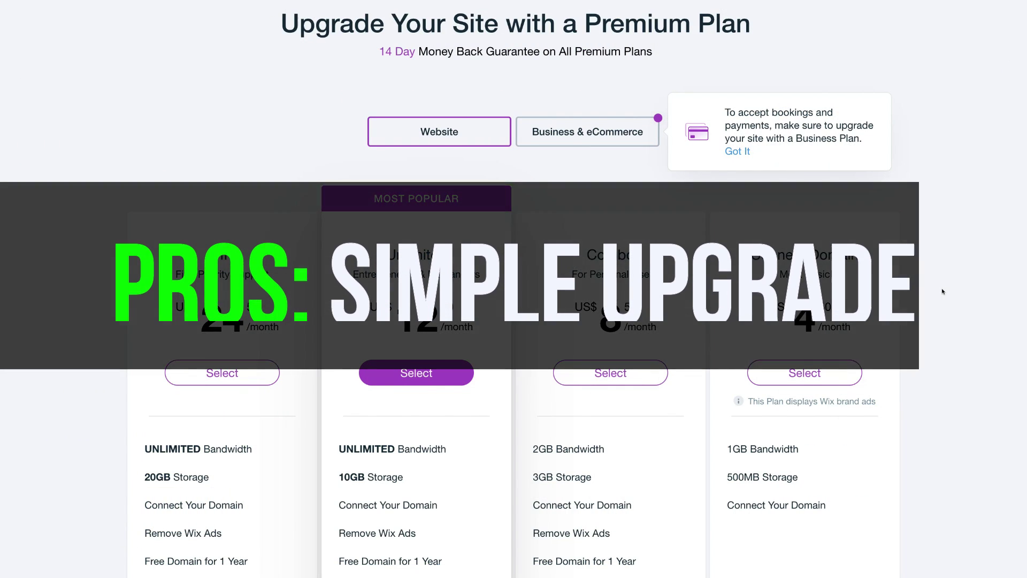
scroll(942, 291, "down", 2)
scroll(942, 292, "down", 3)
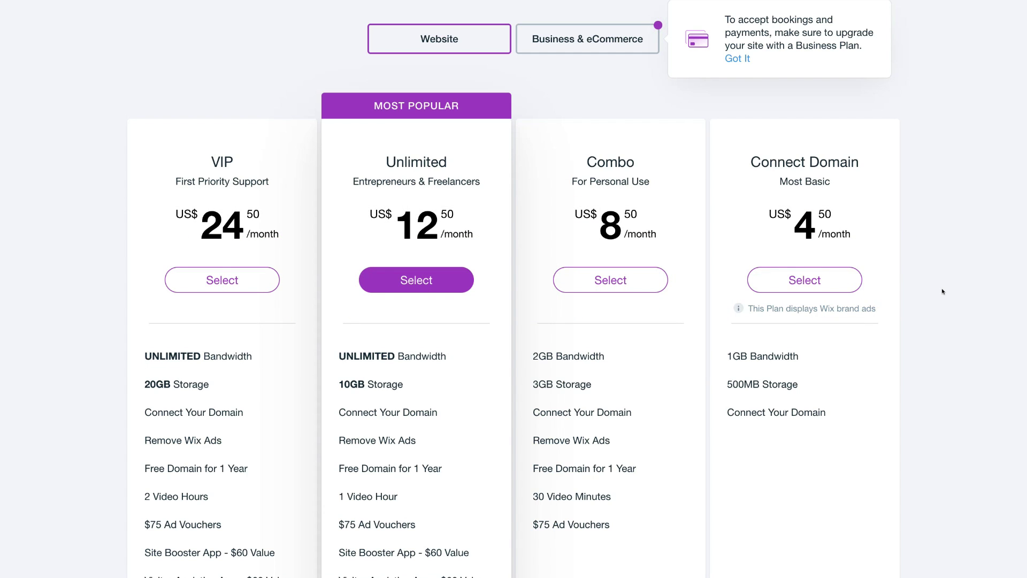
mouse_move(685, 412)
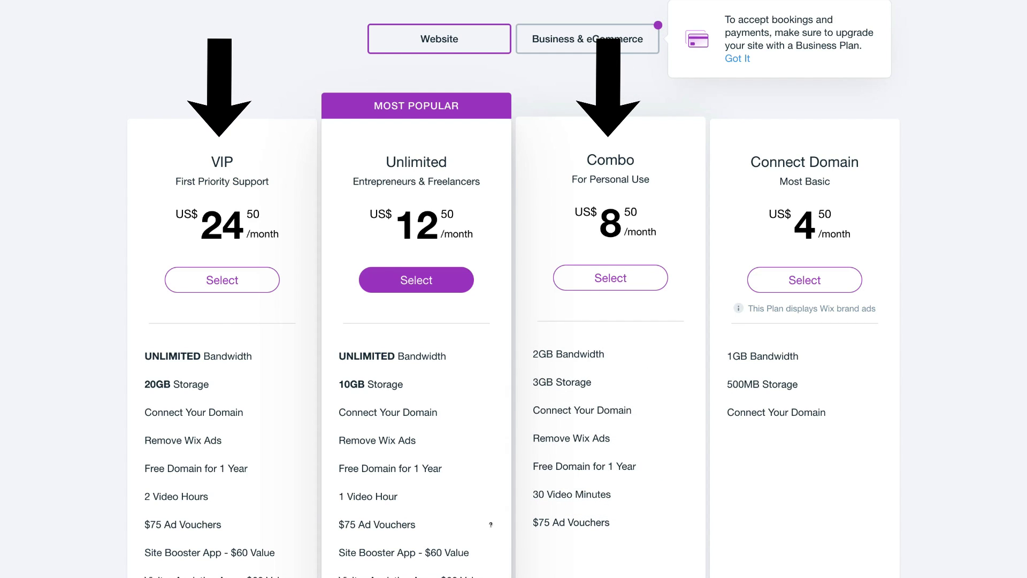
mouse_move(490, 524)
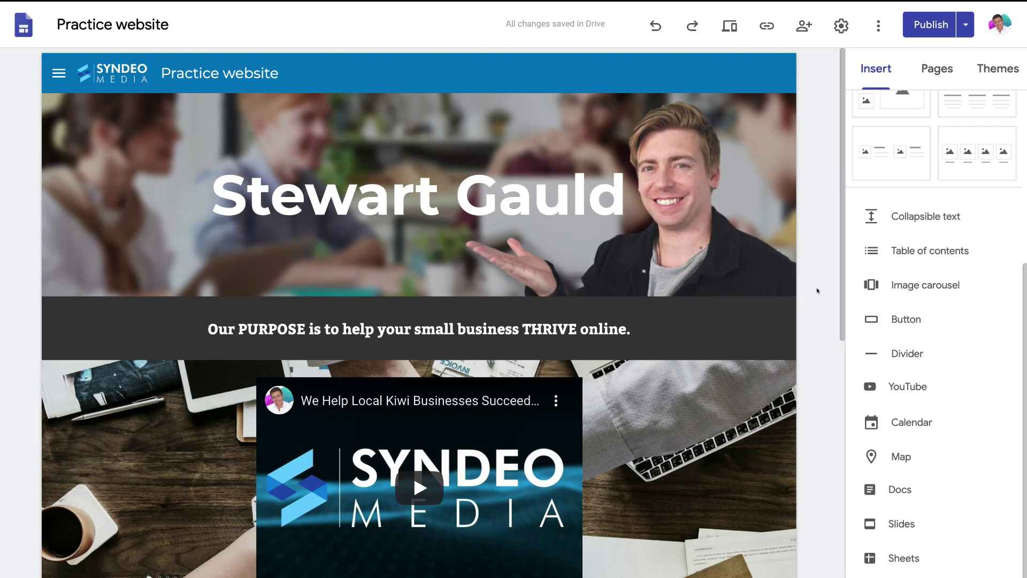
scroll(816, 290, "down", 3)
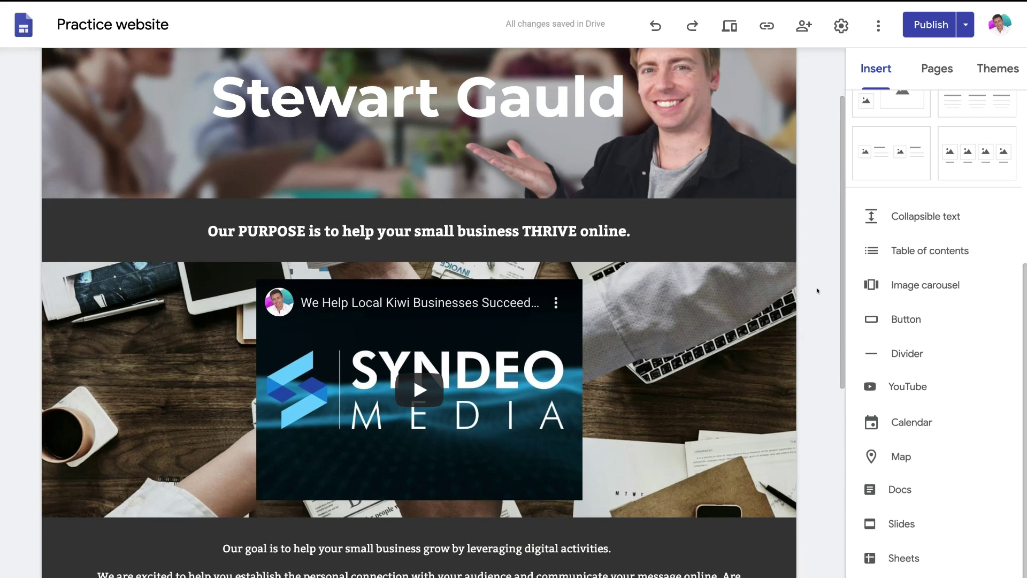
scroll(816, 291, "down", 1)
scroll(817, 291, "up", 5)
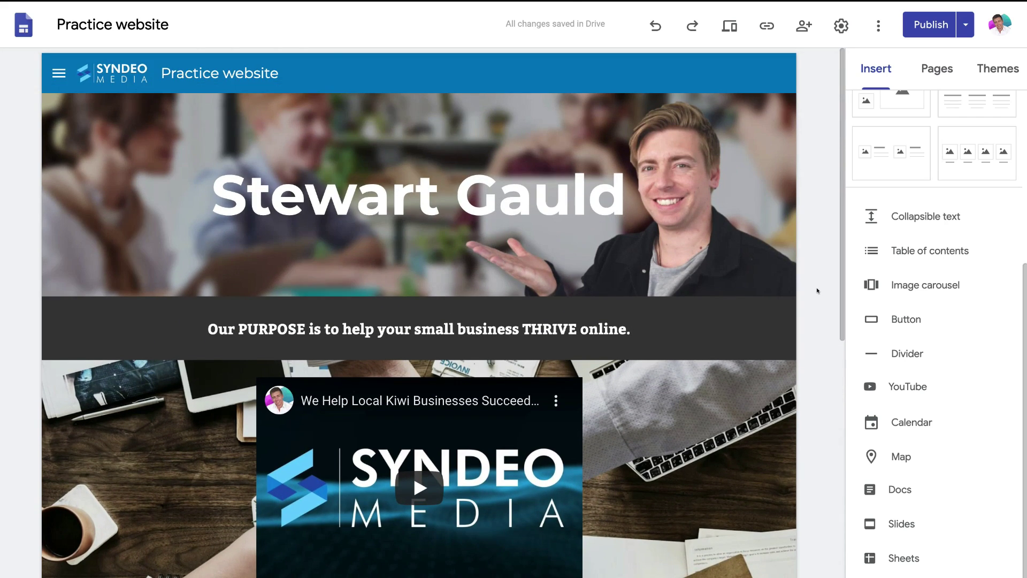
left_click(57, 75)
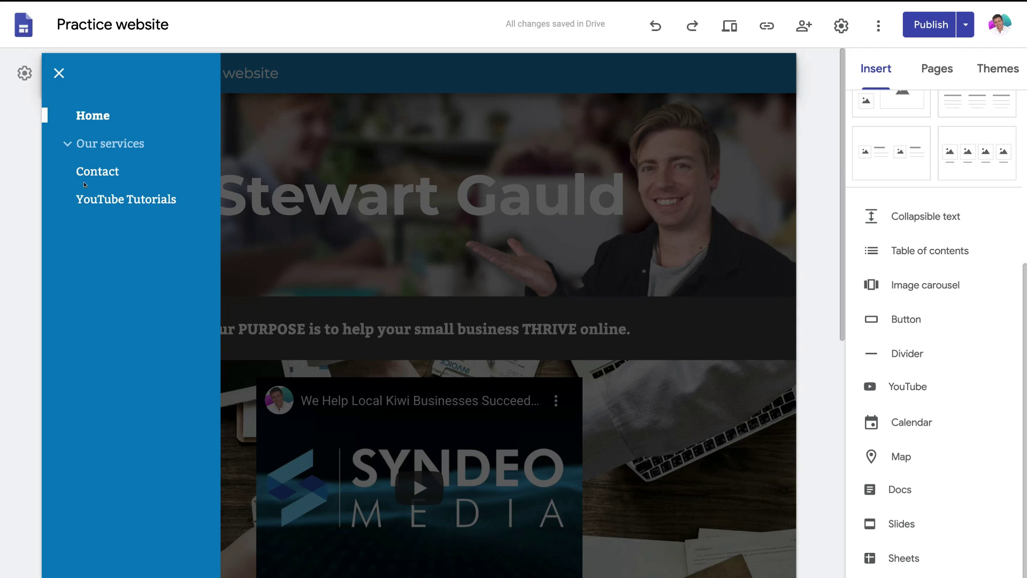
left_click(59, 73)
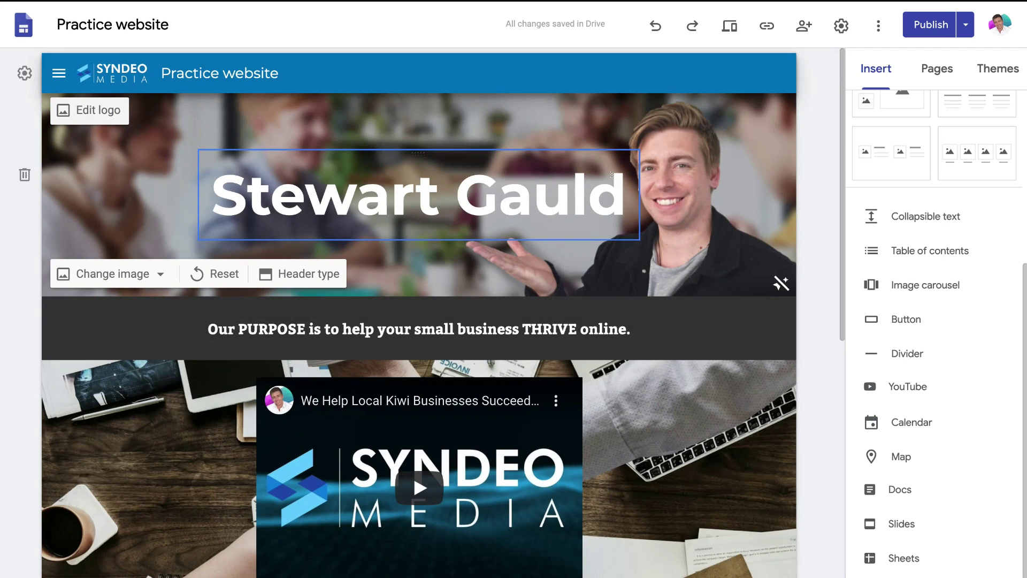
left_click(991, 28)
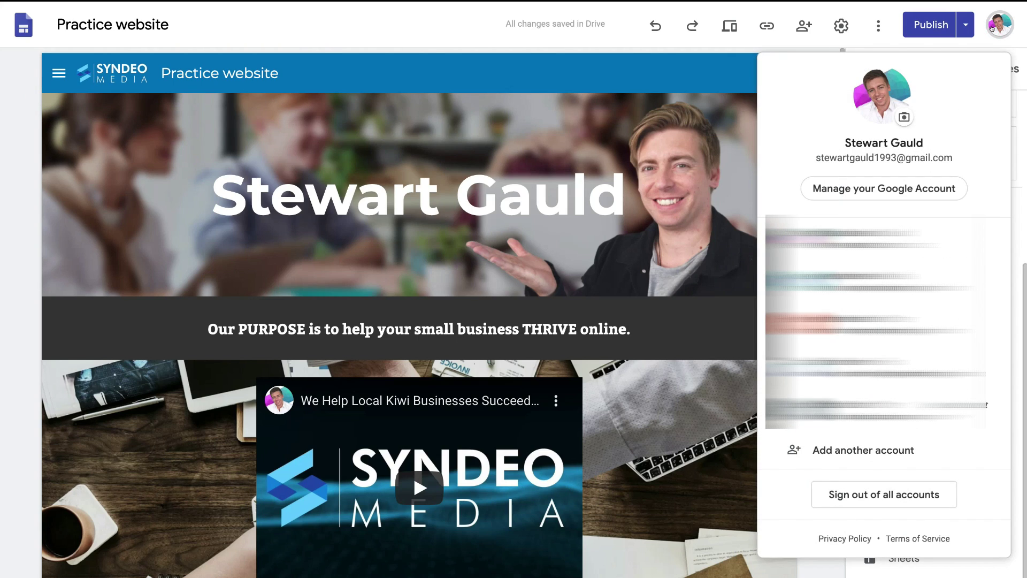
left_click(991, 29)
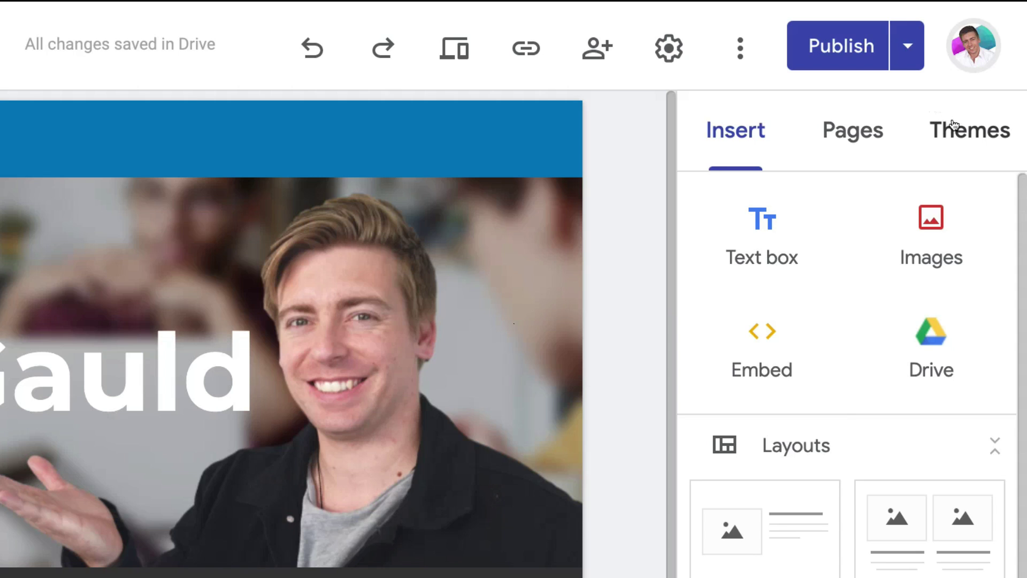
Step: Browse the Themes, Pages and Insert panels, then scroll down the site page
left_click(989, 65)
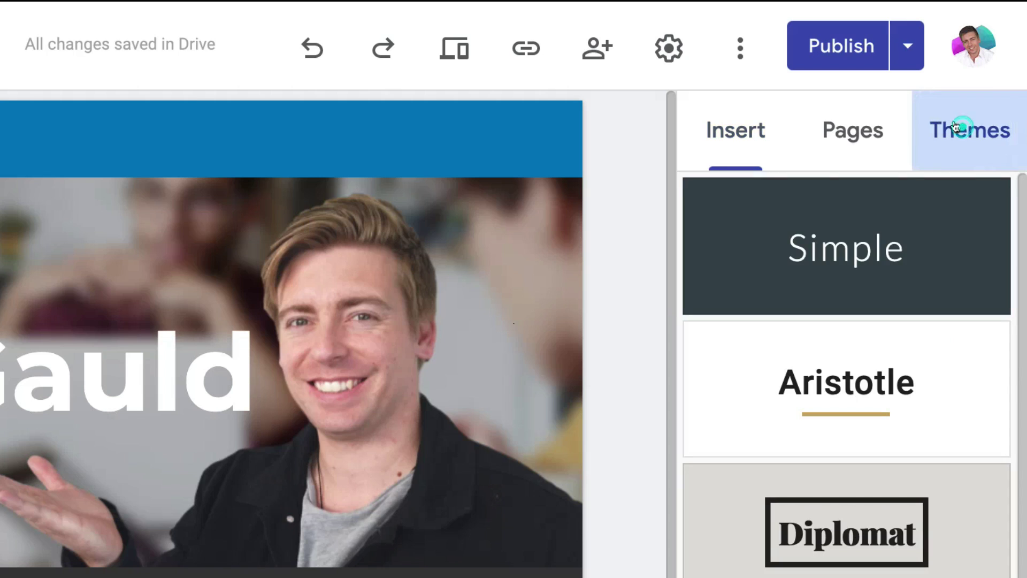
left_click(858, 141)
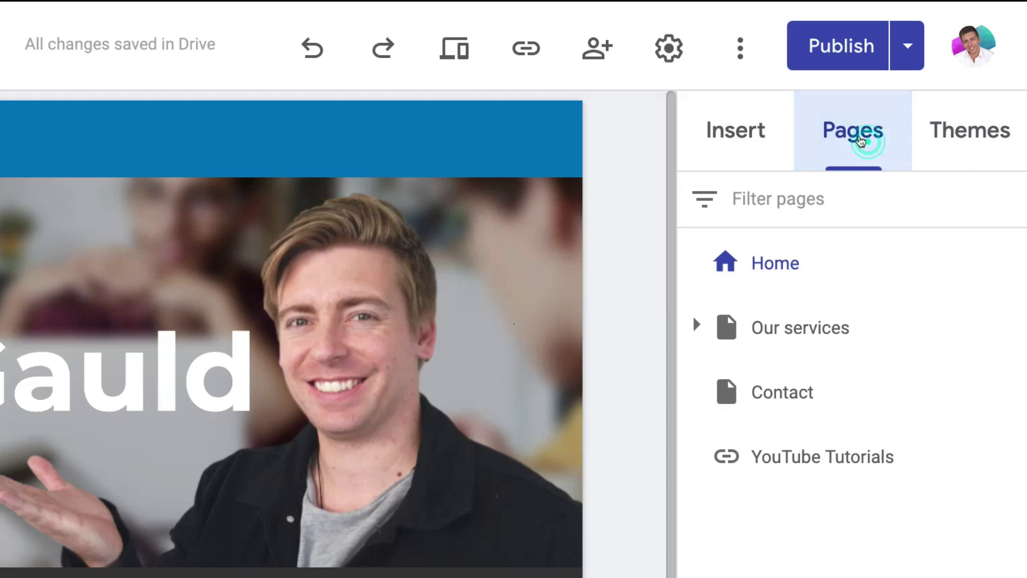
left_click(738, 143)
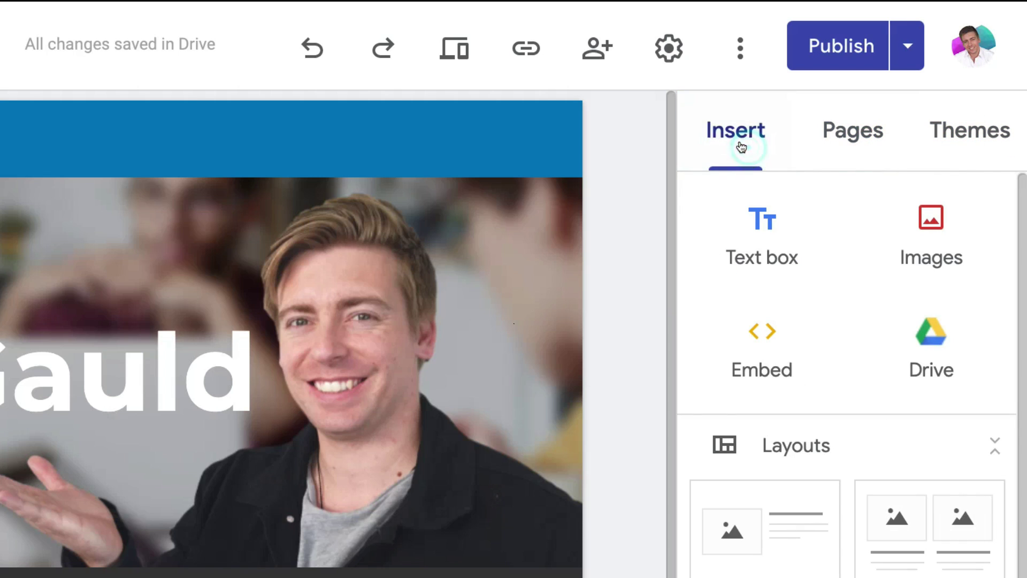
scroll(729, 525, "down", 4)
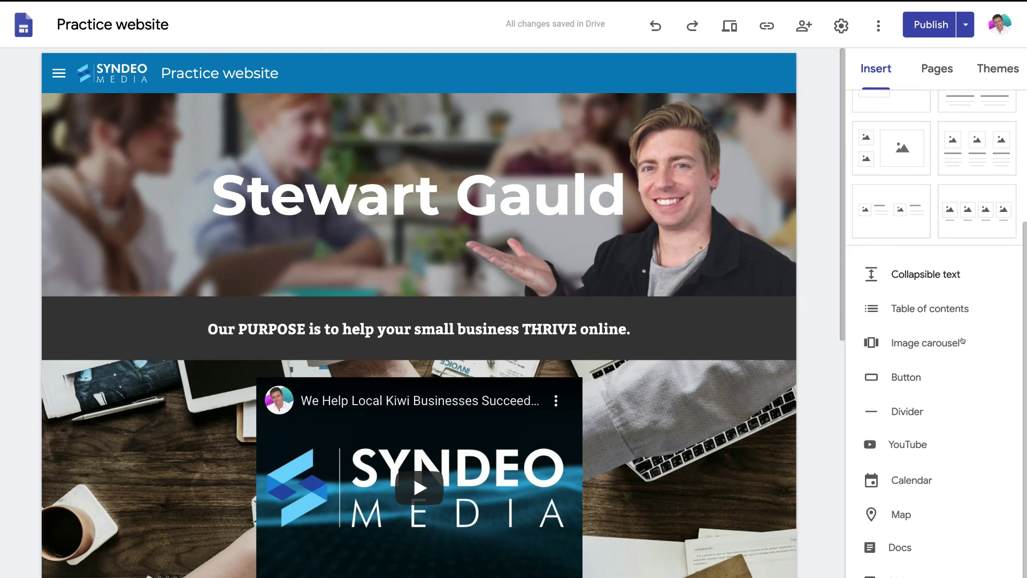
scroll(962, 341, "down", 1)
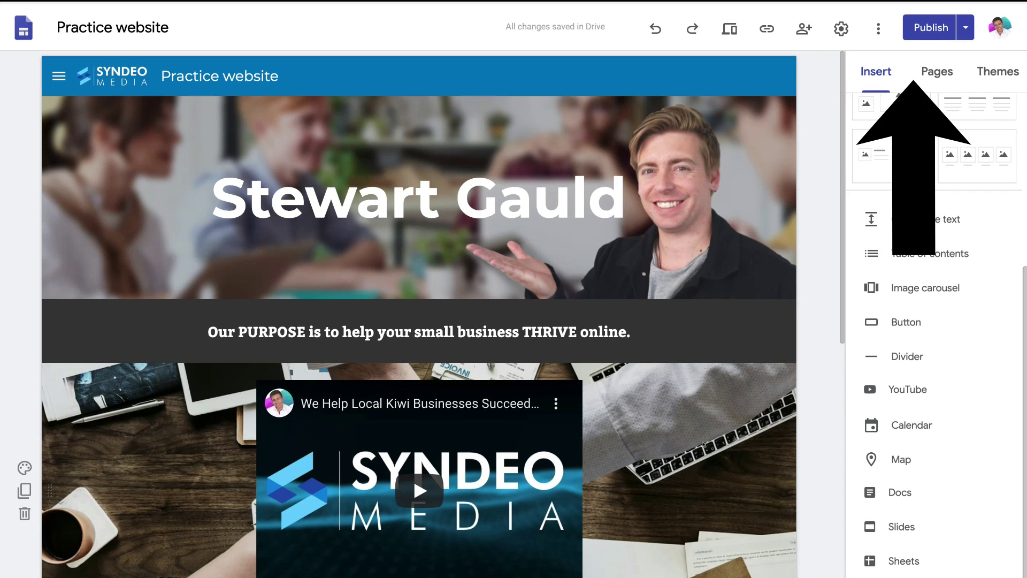
scroll(702, 444, "down", 2)
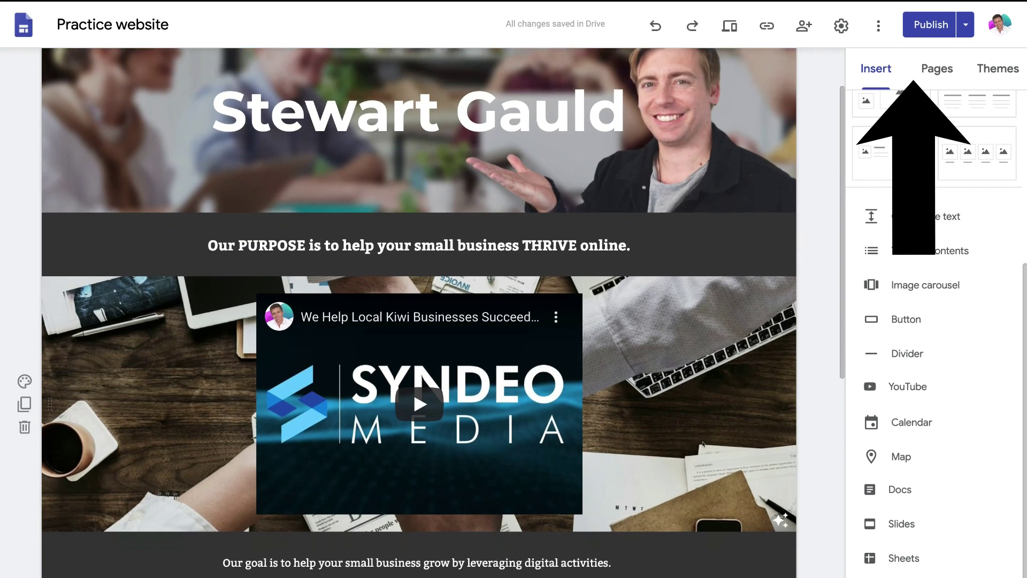
scroll(415, 390, "down", 5)
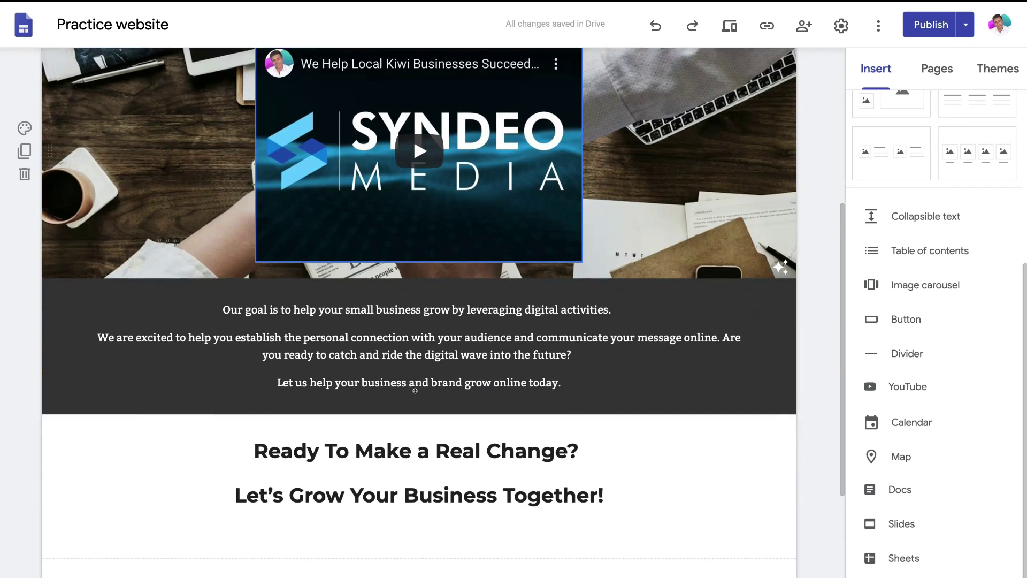
scroll(415, 390, "down", 1)
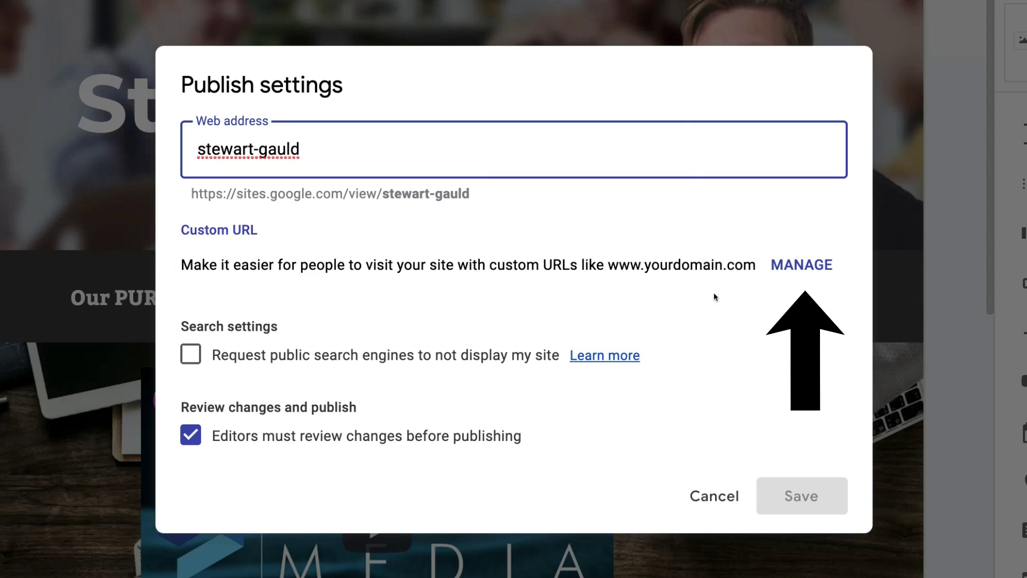
Step: Cancel the Publish settings dialog without saving changes
left_click(703, 491)
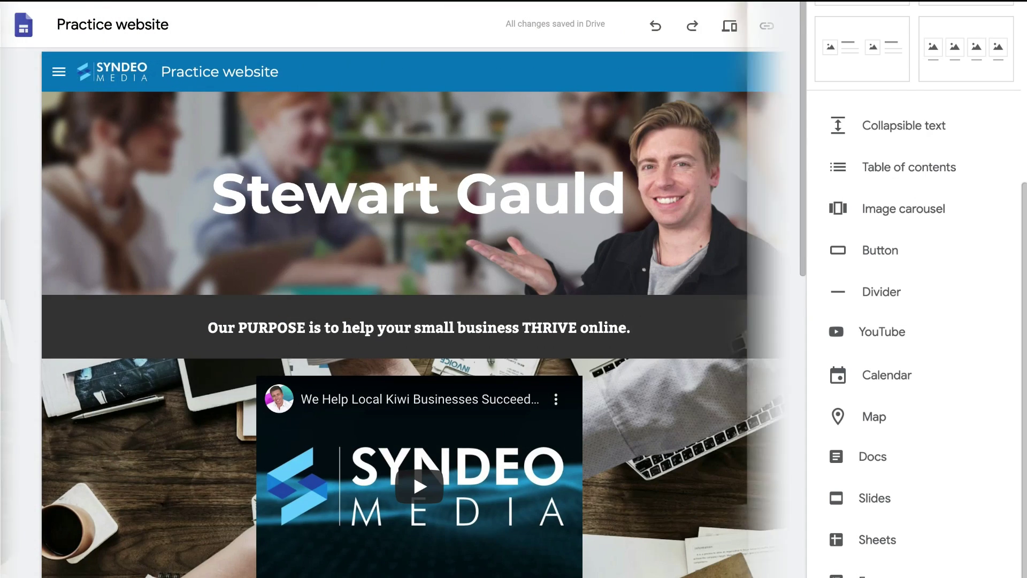
Step: Preview the Practice website and switch the preview to the phone layout
scroll(812, 440, "down", 1)
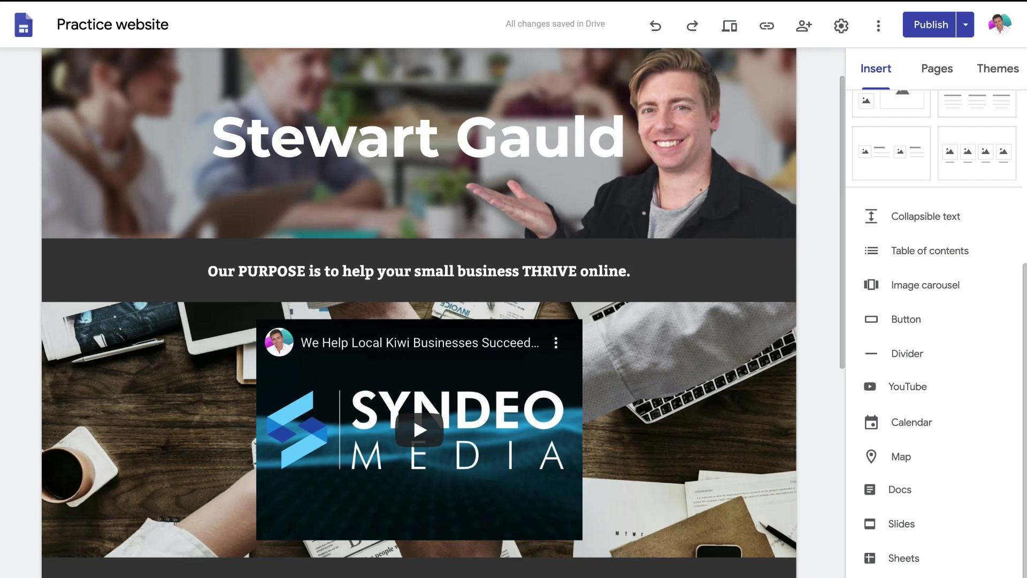
scroll(754, 471, "up", 1)
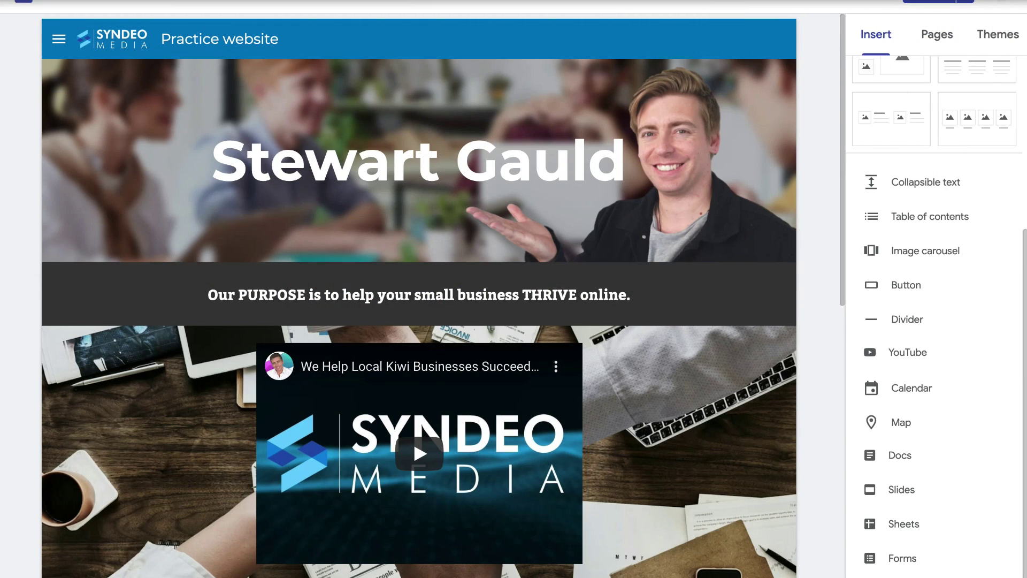
left_click(774, 2)
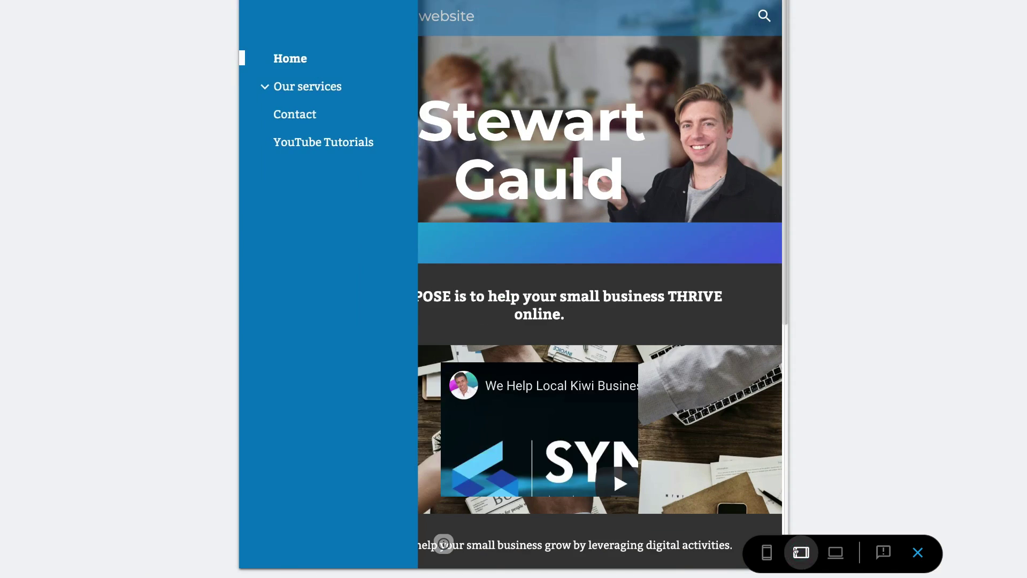
scroll(727, 415, "down", 5)
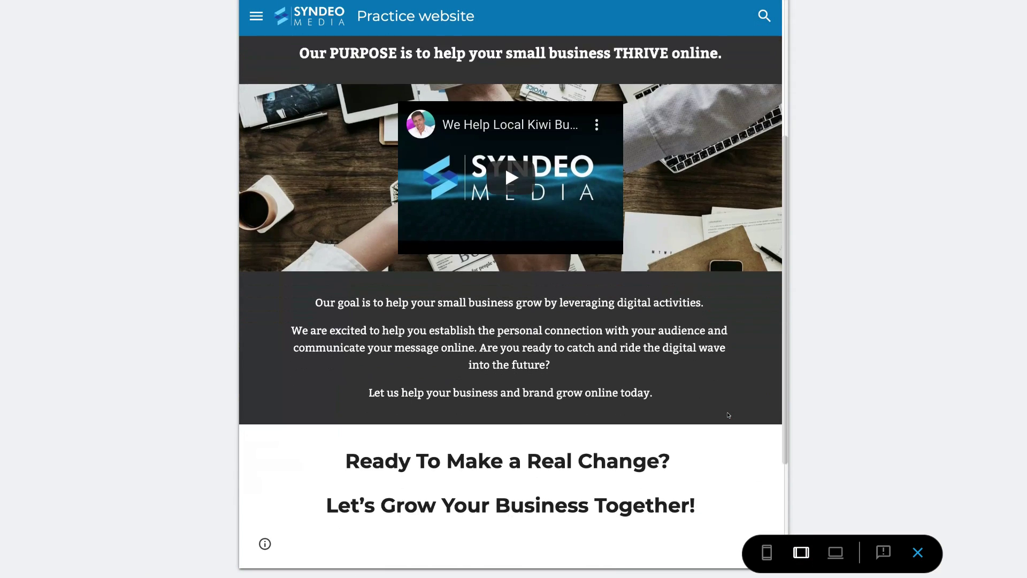
scroll(728, 415, "up", 5)
left_click(765, 551)
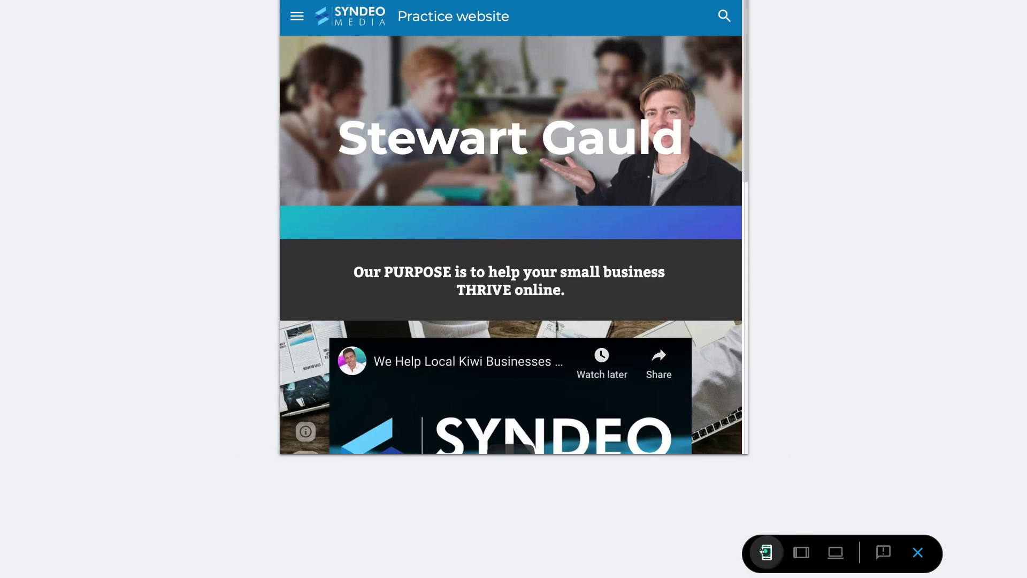
Step: Scroll the phone preview, open its navigation drawer, then bring up the Share dialog
scroll(511, 267, "down", 2)
scroll(511, 267, "down", 7)
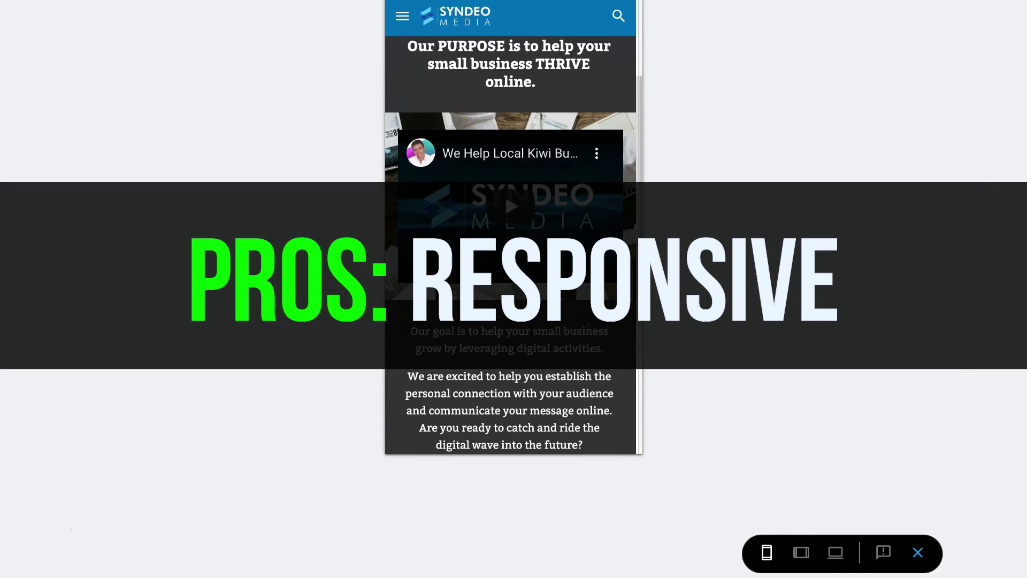
scroll(511, 241, "up", 10)
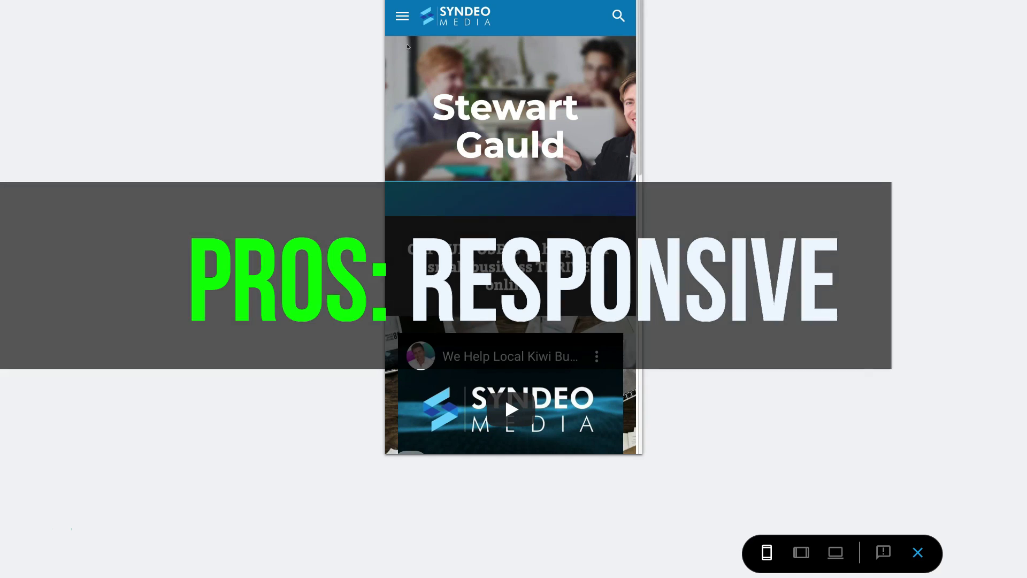
left_click(402, 16)
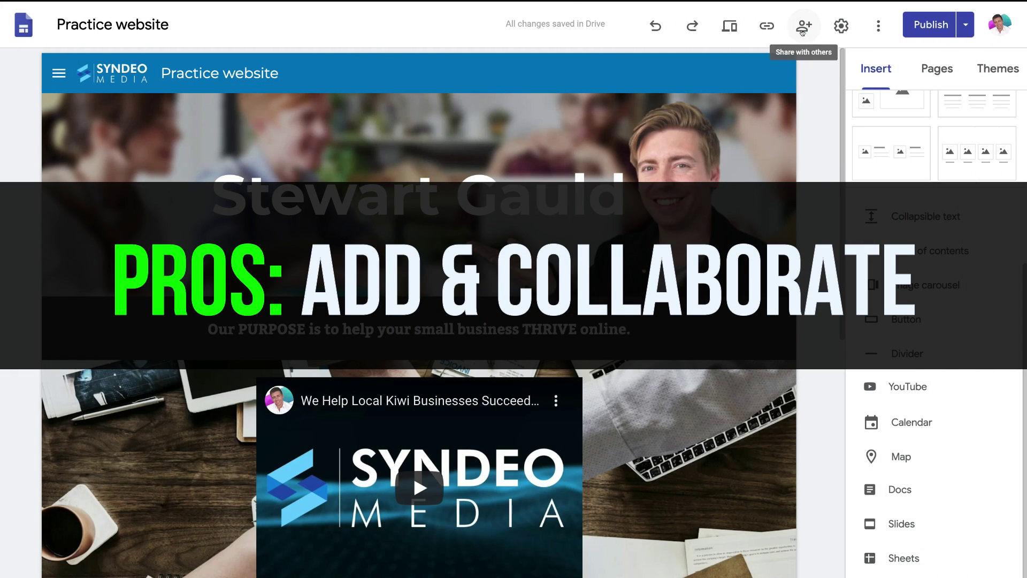
left_click(803, 31)
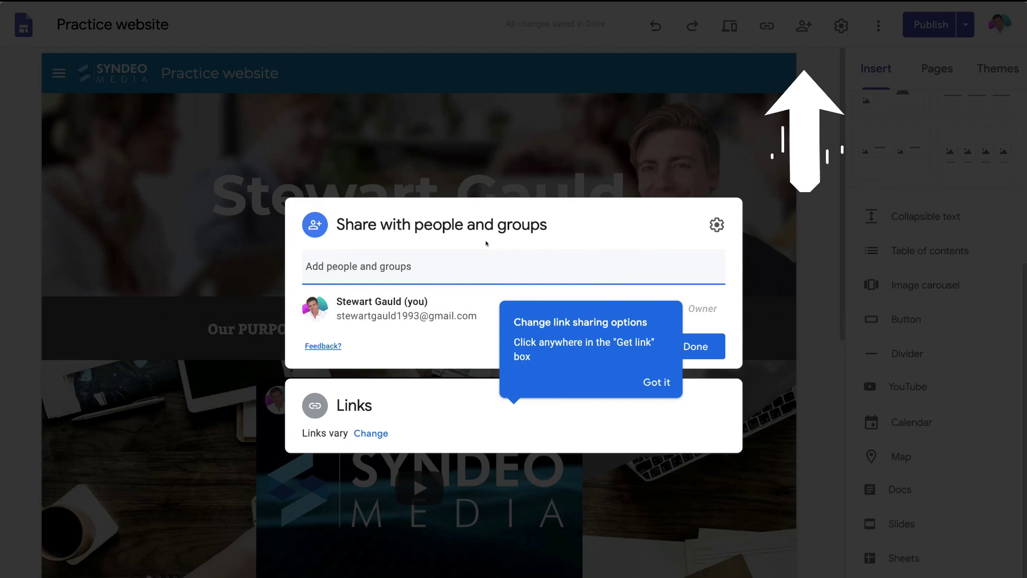
Step: Dismiss the link-sharing tip and close the Share dialog without adding anyone
left_click(462, 256)
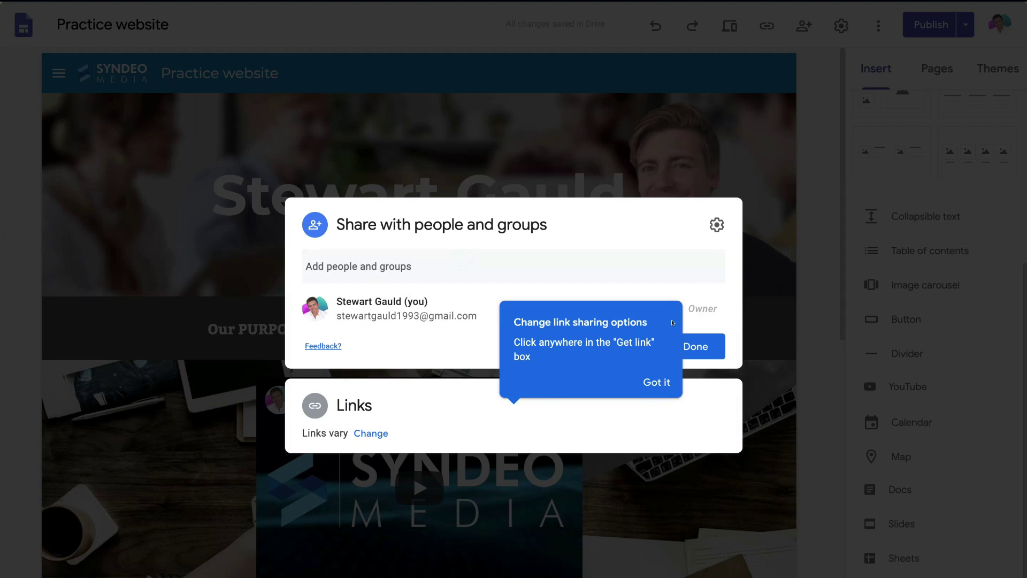
left_click(663, 385)
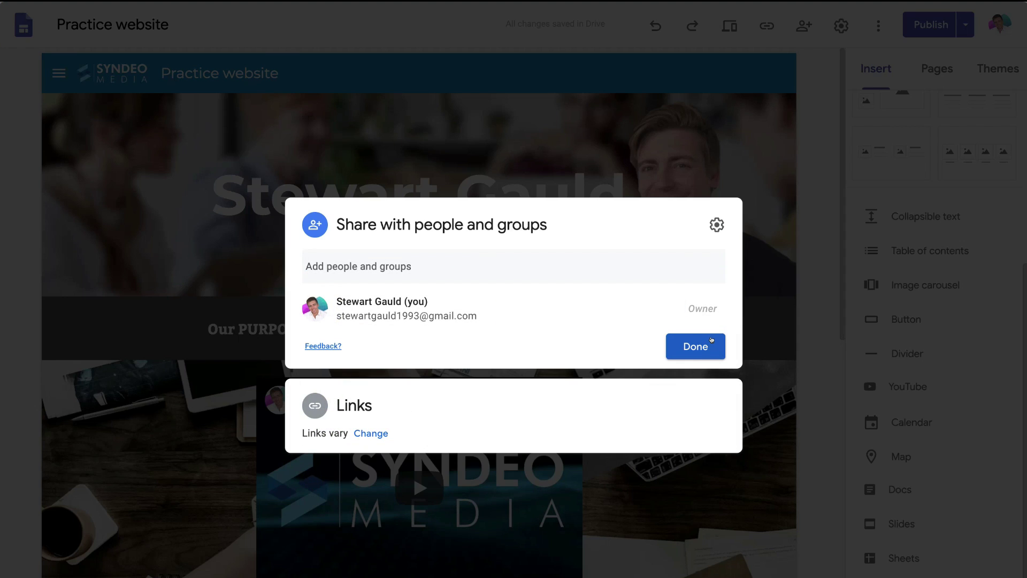
left_click(712, 339)
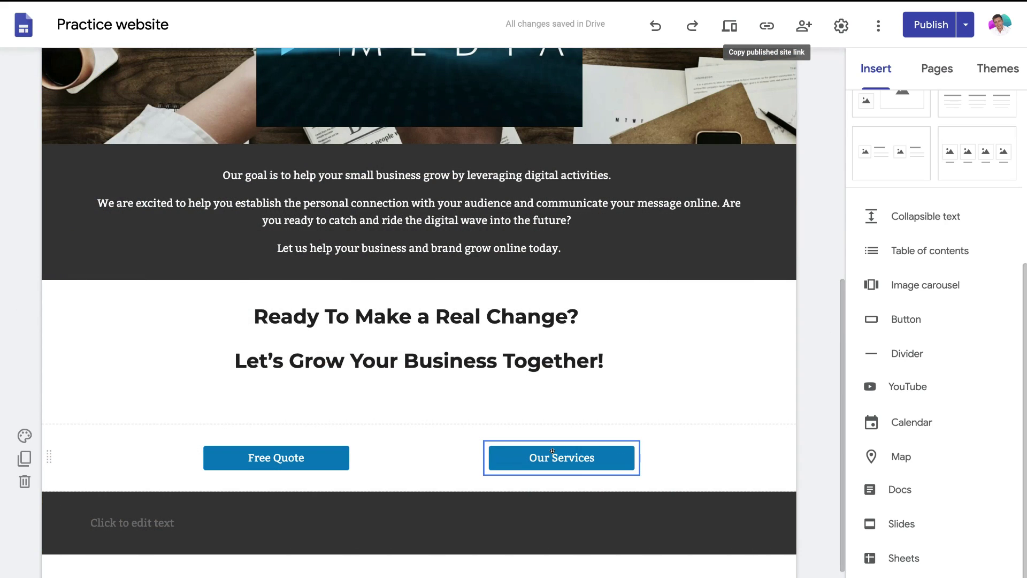
Step: Italicize the word Business in the closing heading, leaving the Free Quote button unchanged
left_click(552, 451)
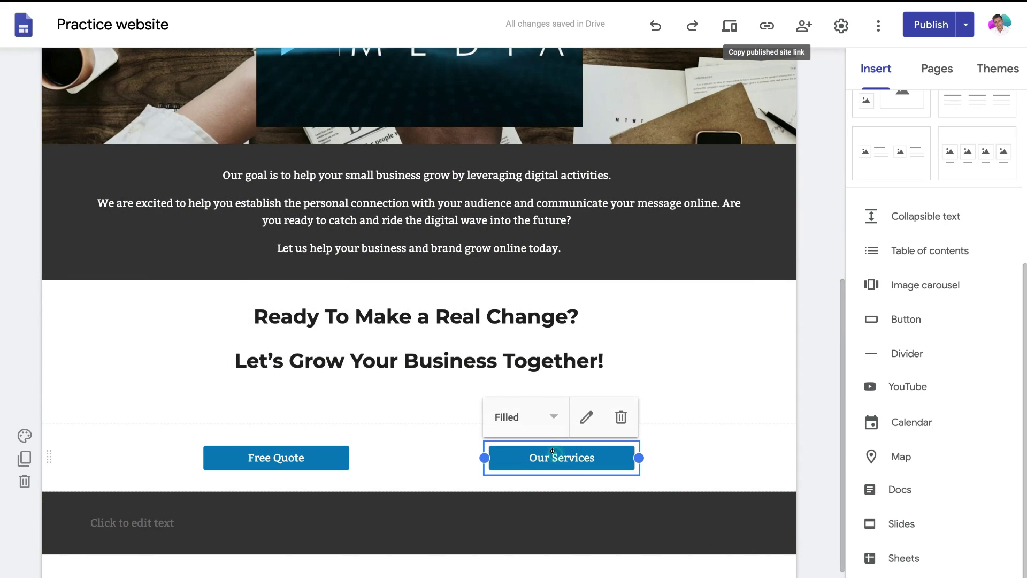
double_click(533, 363)
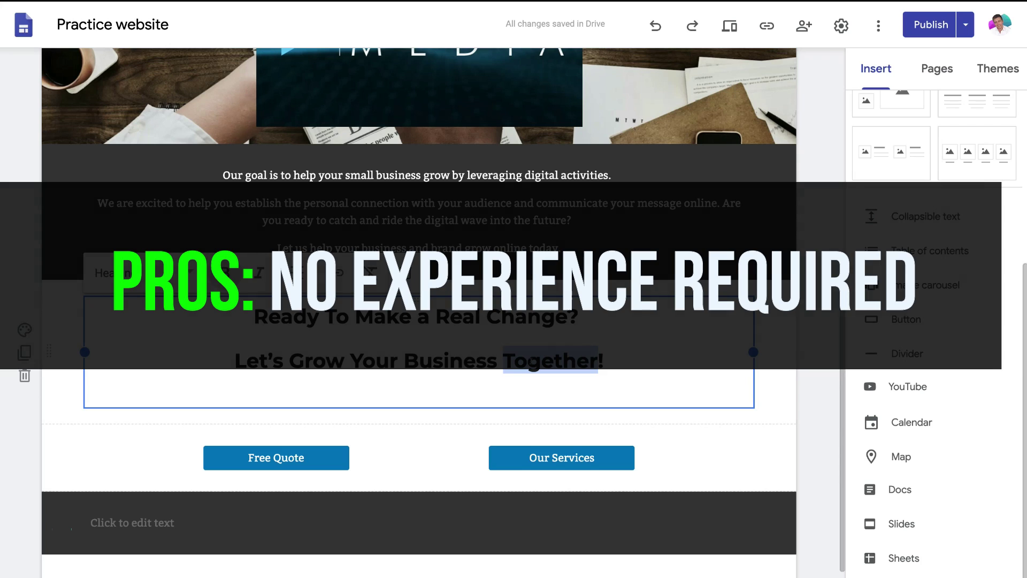
double_click(443, 357)
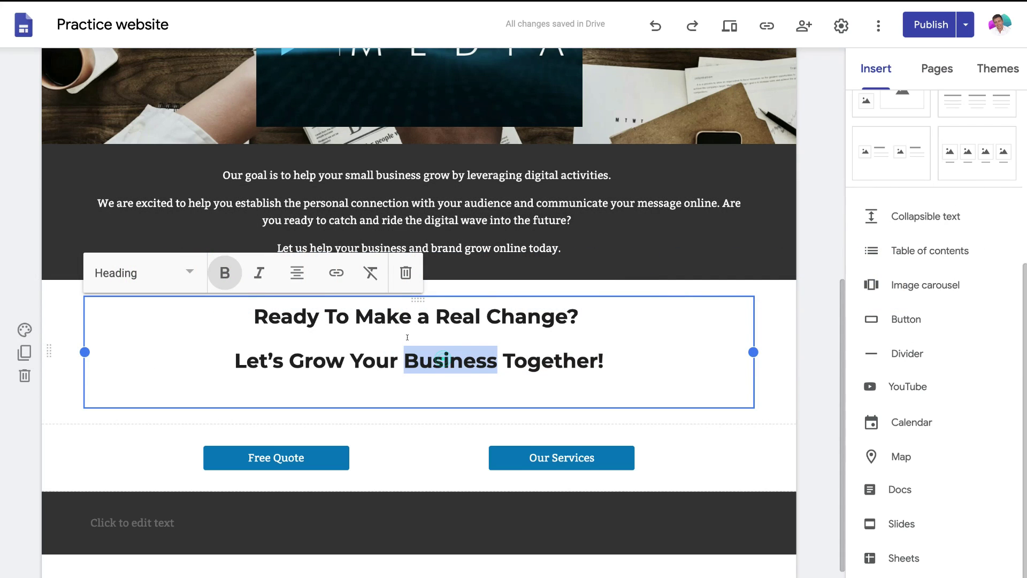
left_click(260, 271)
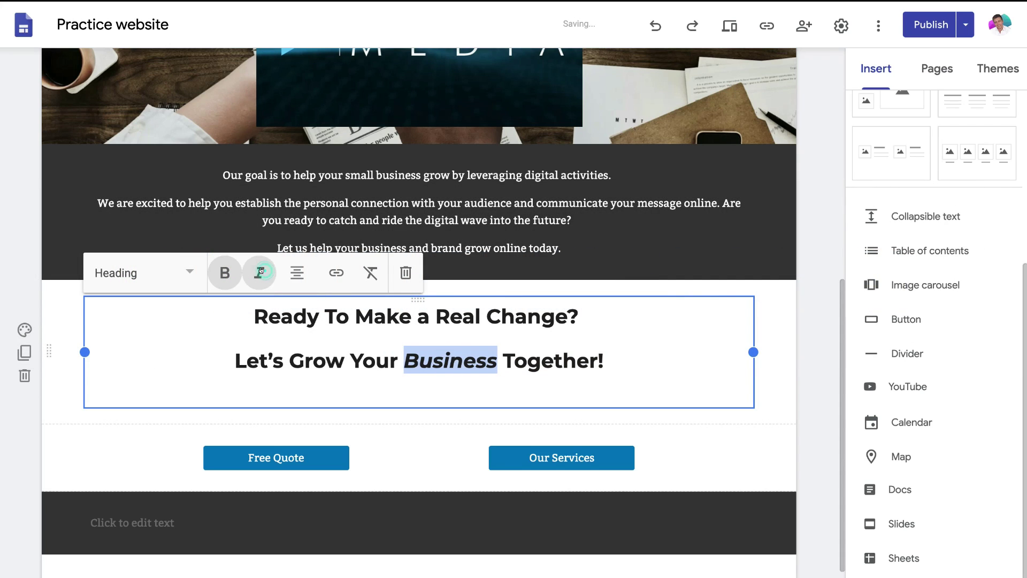
left_click(190, 272)
left_click(245, 382)
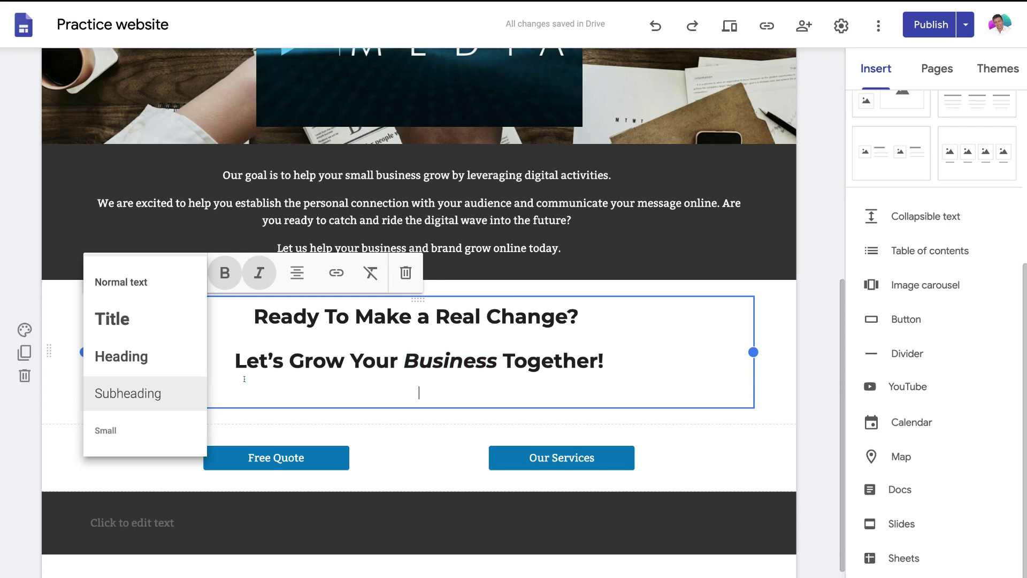
mouse_move(354, 456)
left_mouse_down()
mouse_move(373, 458)
mouse_move(356, 457)
left_mouse_up()
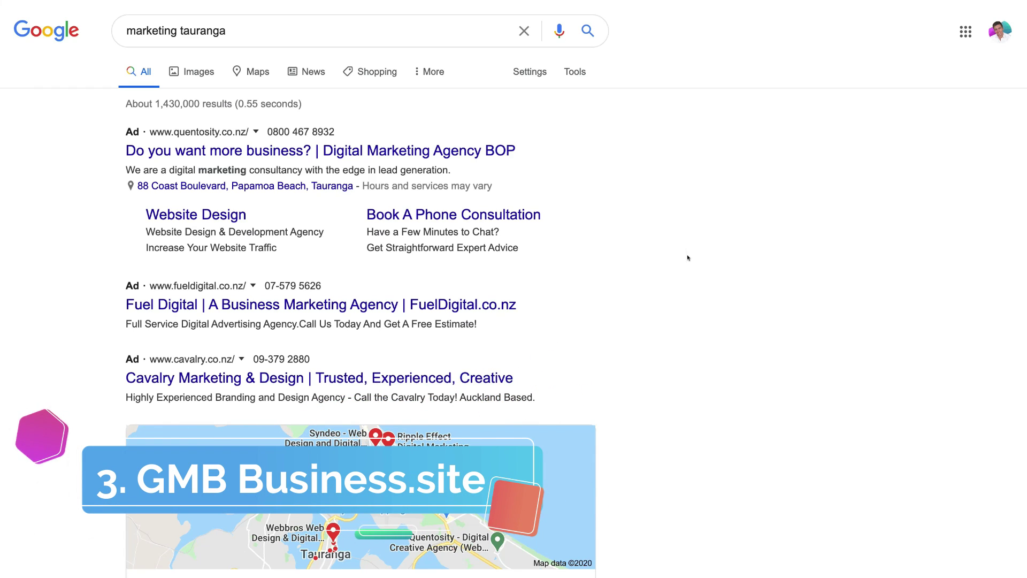
Step: Open the Syndeo business listing from the marketing tauranga local results
scroll(688, 258, "down", 7)
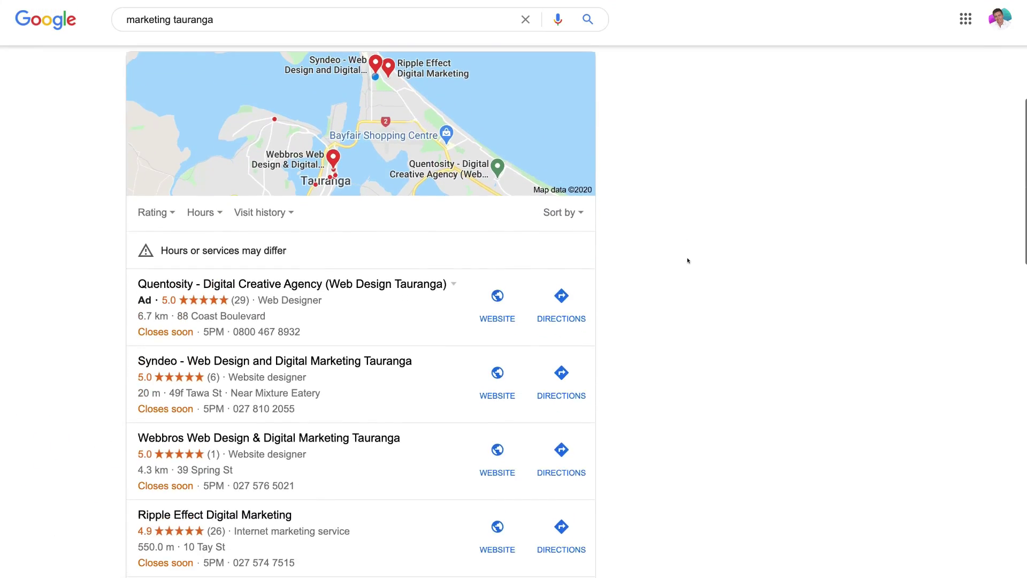
scroll(687, 261, "up", 1)
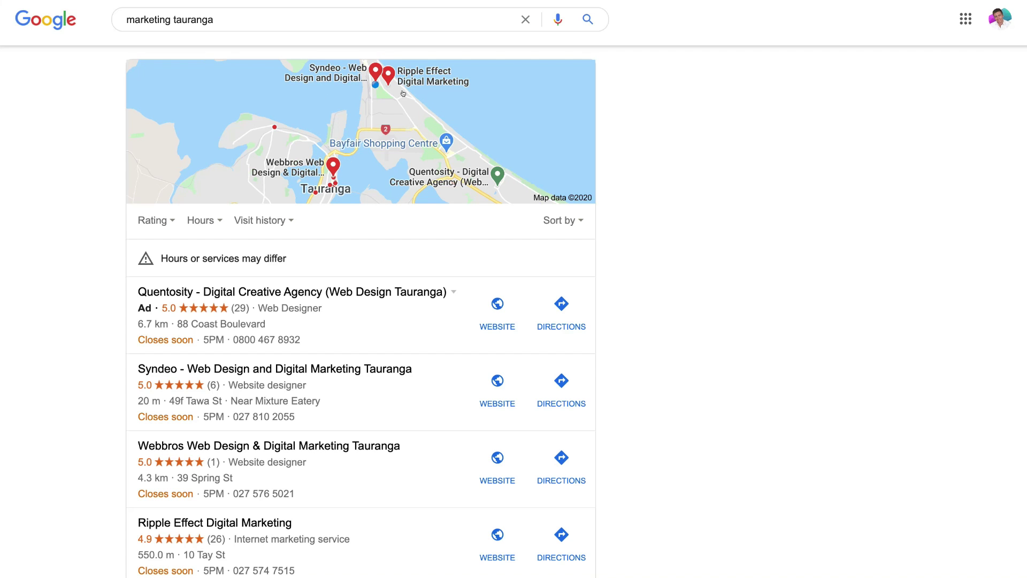
left_click(270, 368)
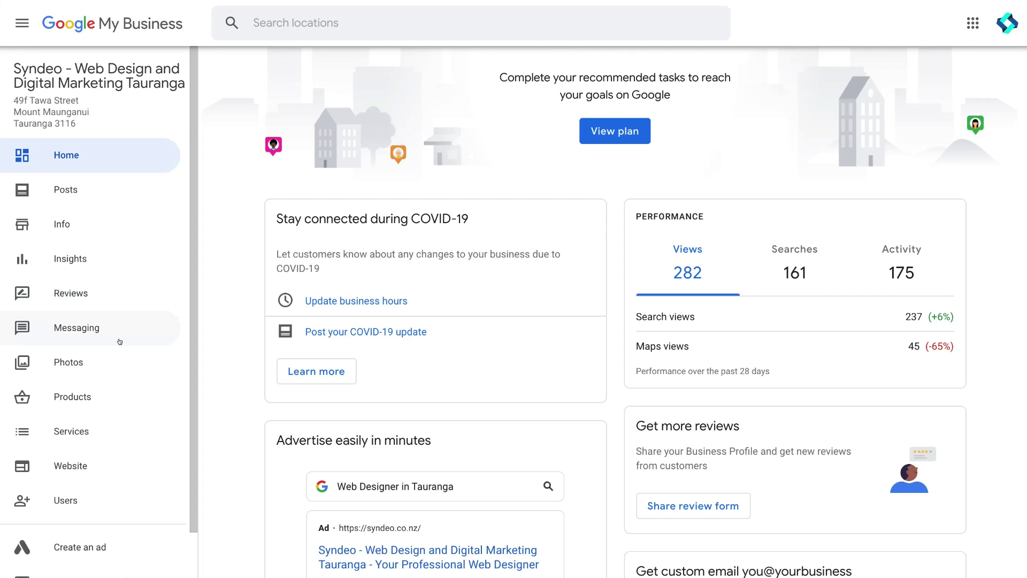
Step: Open the Website section and scroll through the unpublished Syndeo site preview
left_click(105, 460)
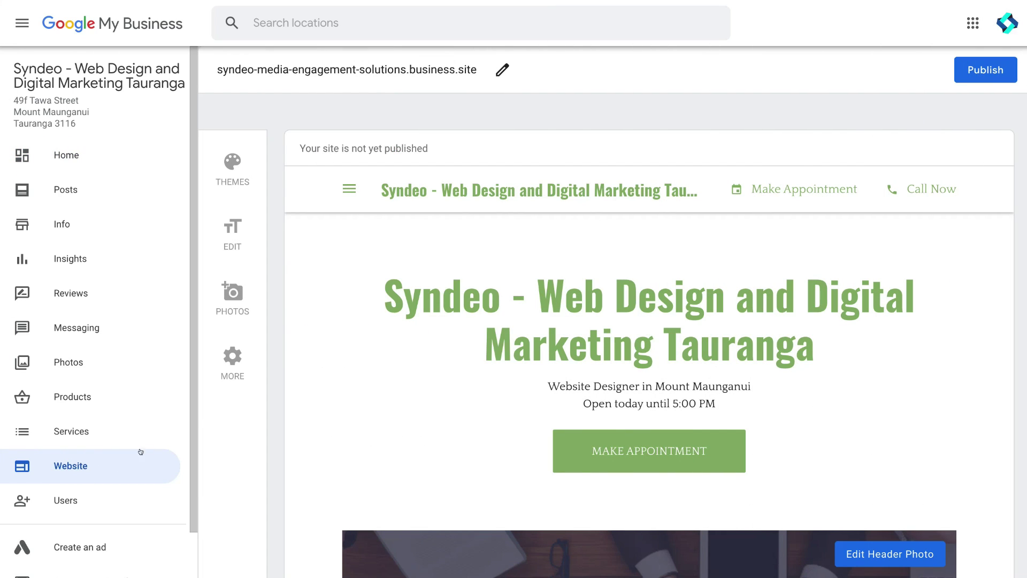
scroll(294, 398, "down", 6)
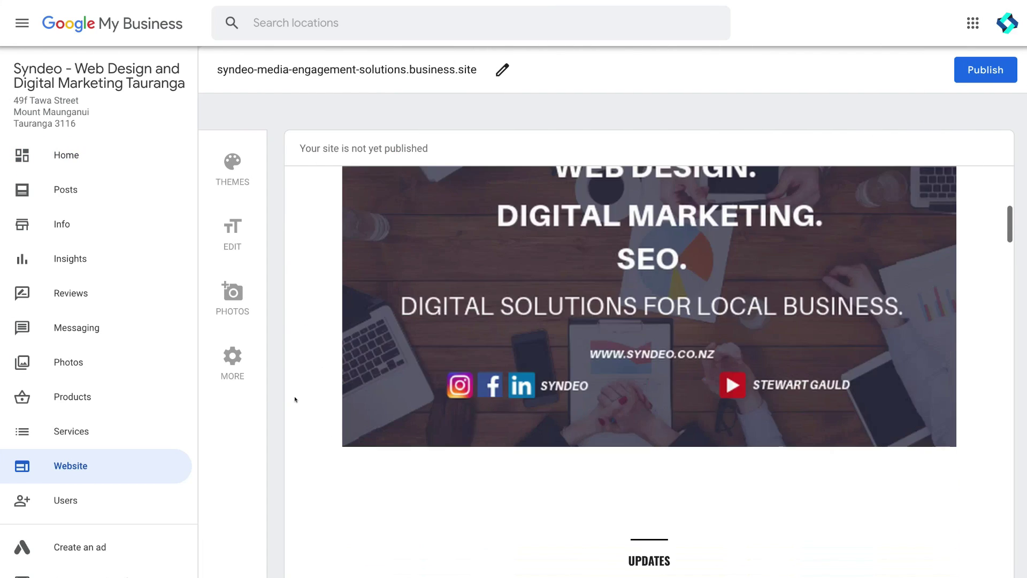
scroll(295, 399, "down", 20)
scroll(295, 399, "up", 4)
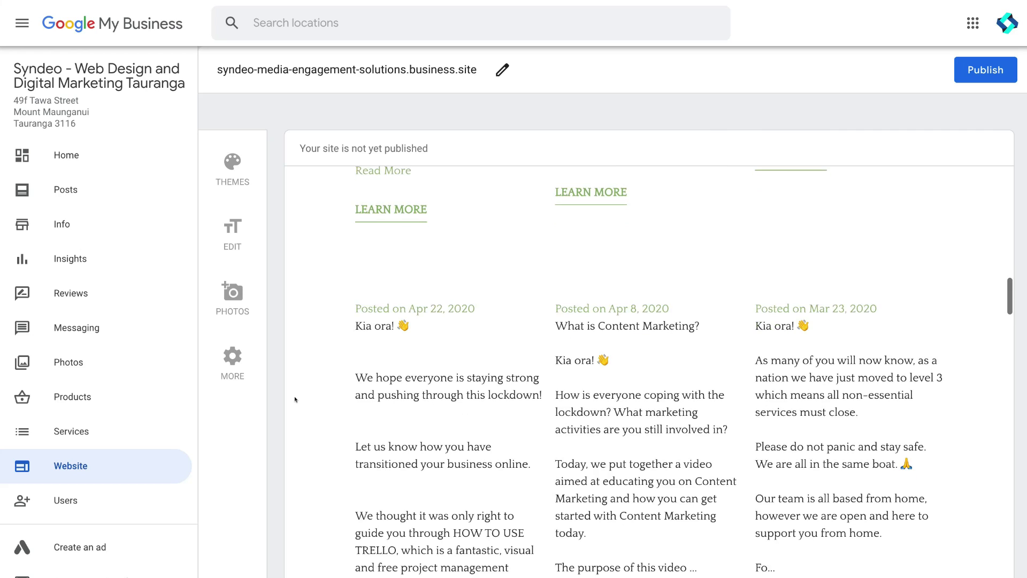
scroll(294, 399, "up", 5)
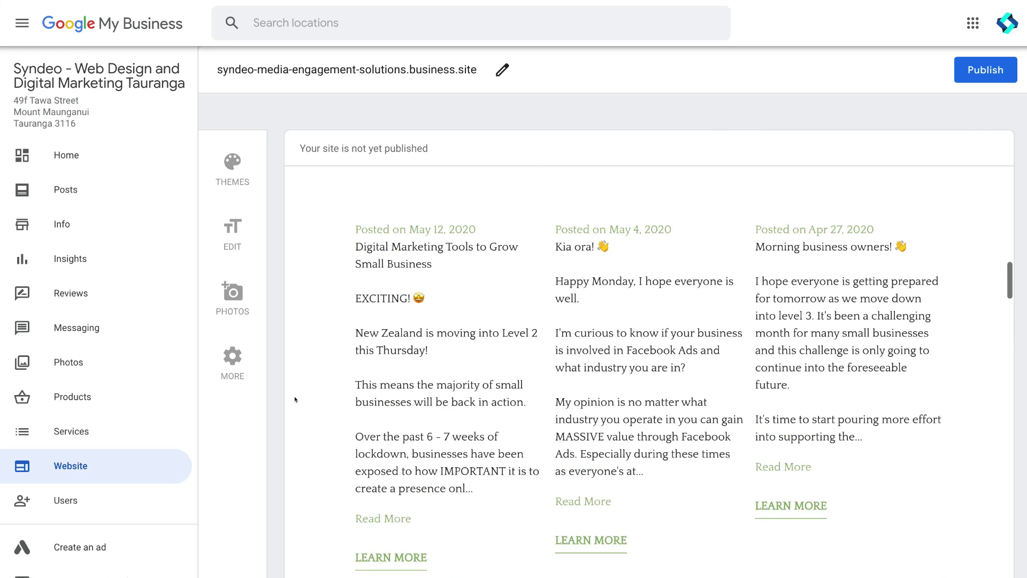
scroll(294, 399, "up", 8)
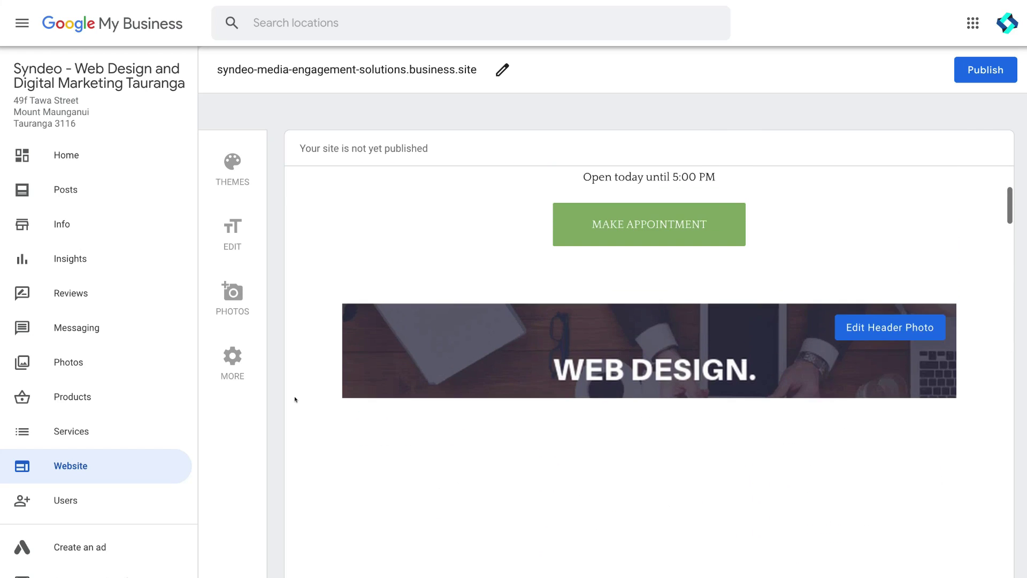
scroll(295, 399, "up", 4)
scroll(295, 399, "down", 1)
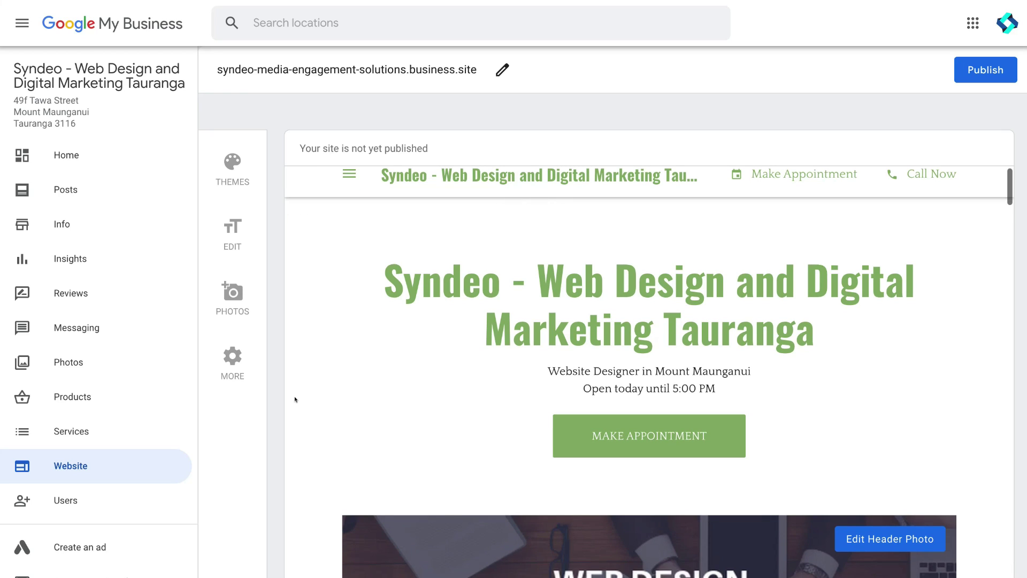
scroll(295, 399, "up", 1)
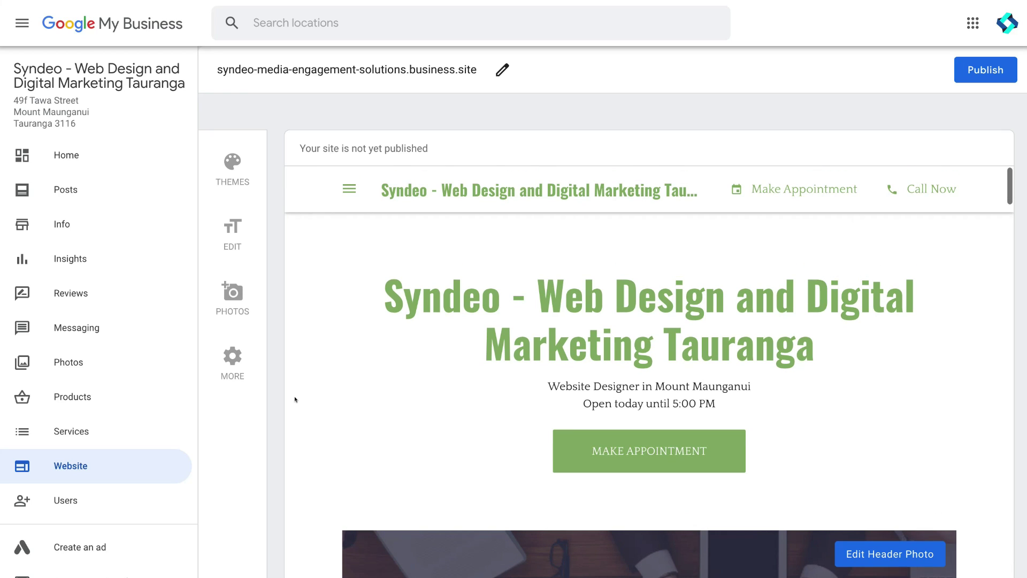
left_click(236, 173)
left_click(237, 234)
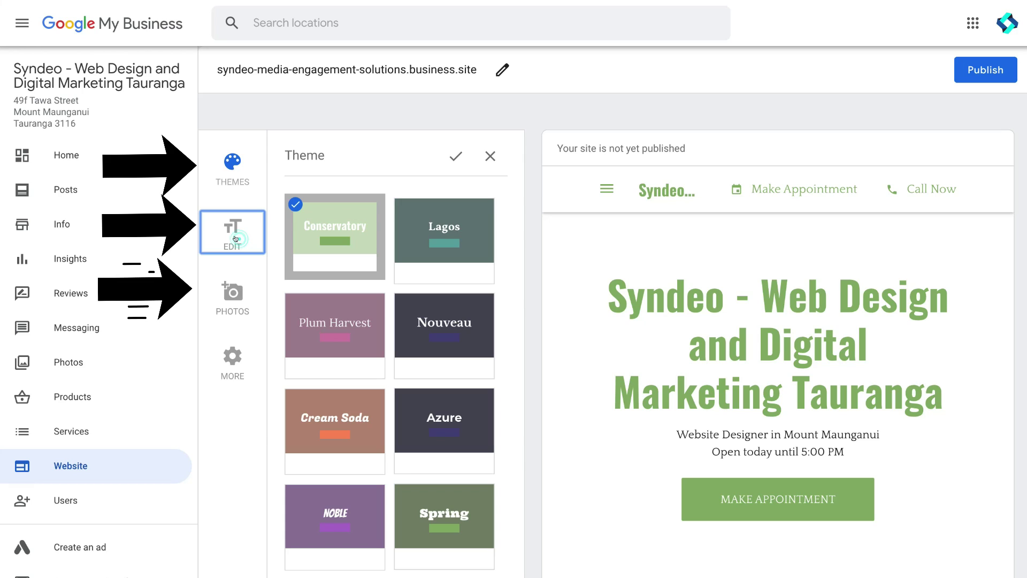
left_click(234, 289)
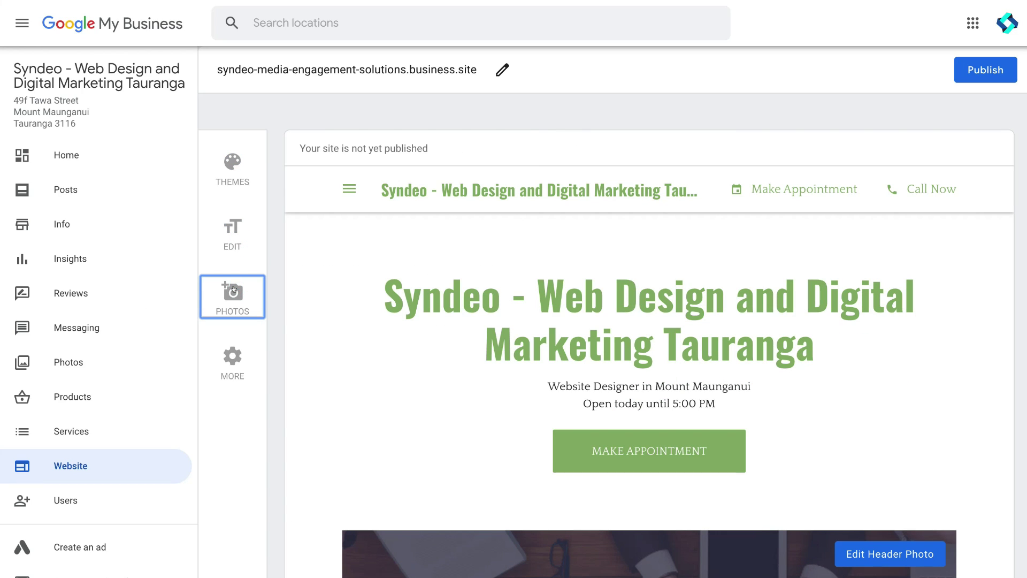
left_click(233, 290)
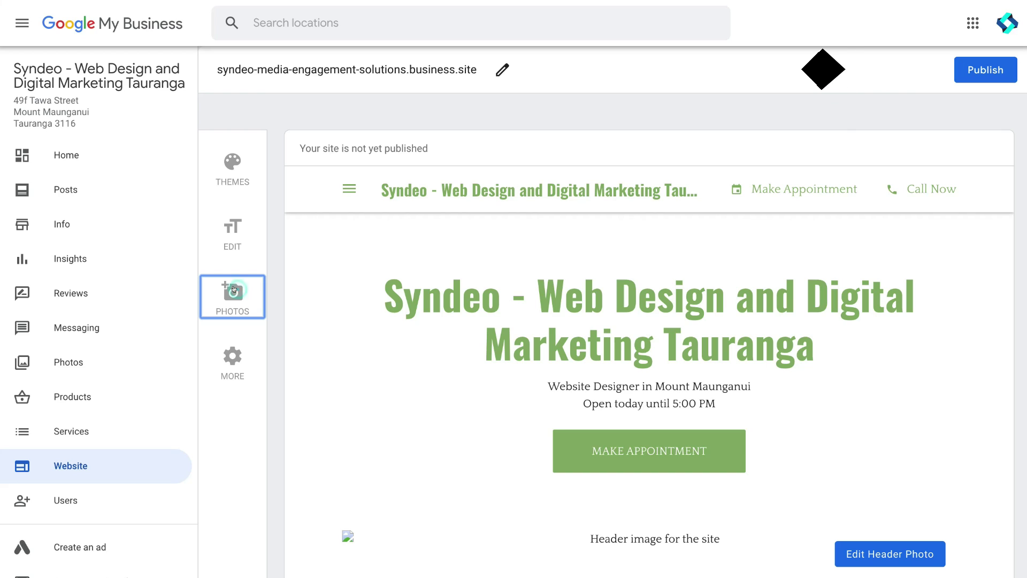
left_click(975, 68)
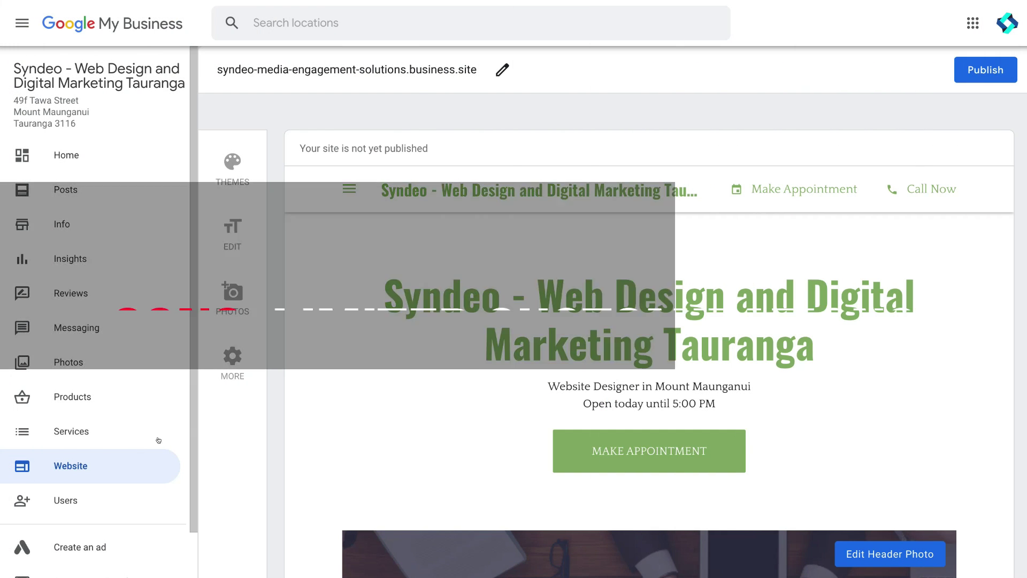
Step: Scroll the Syndeo site preview, then view its themes and the text and button style editor
scroll(295, 399, "down", 5)
scroll(295, 399, "down", 10)
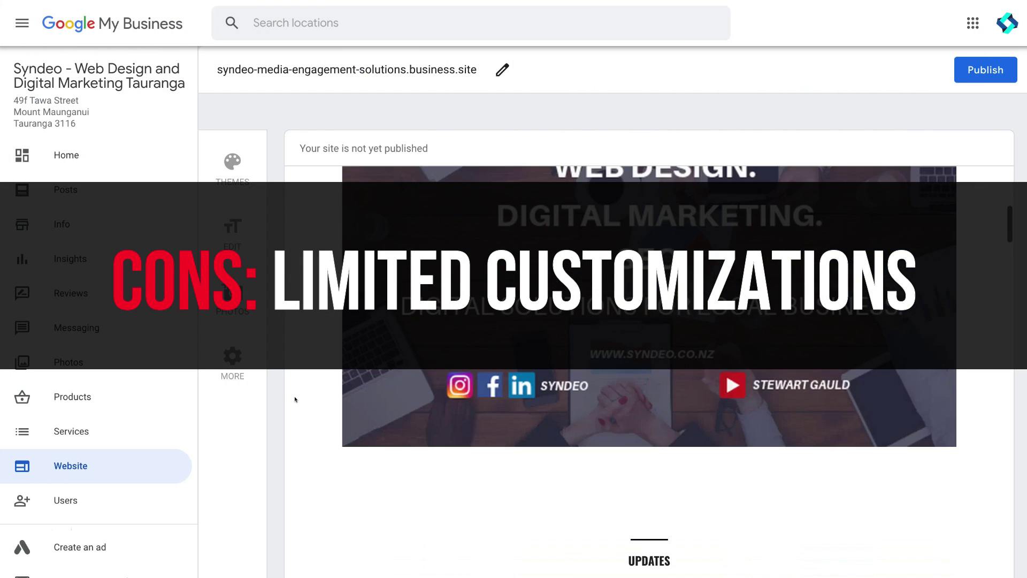
scroll(294, 399, "down", 5)
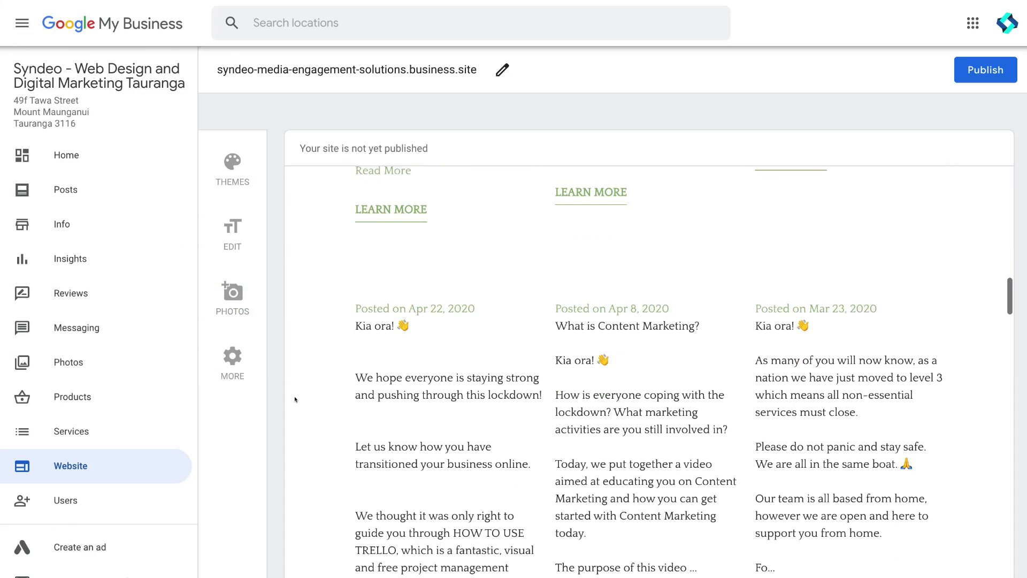
scroll(295, 399, "up", 15)
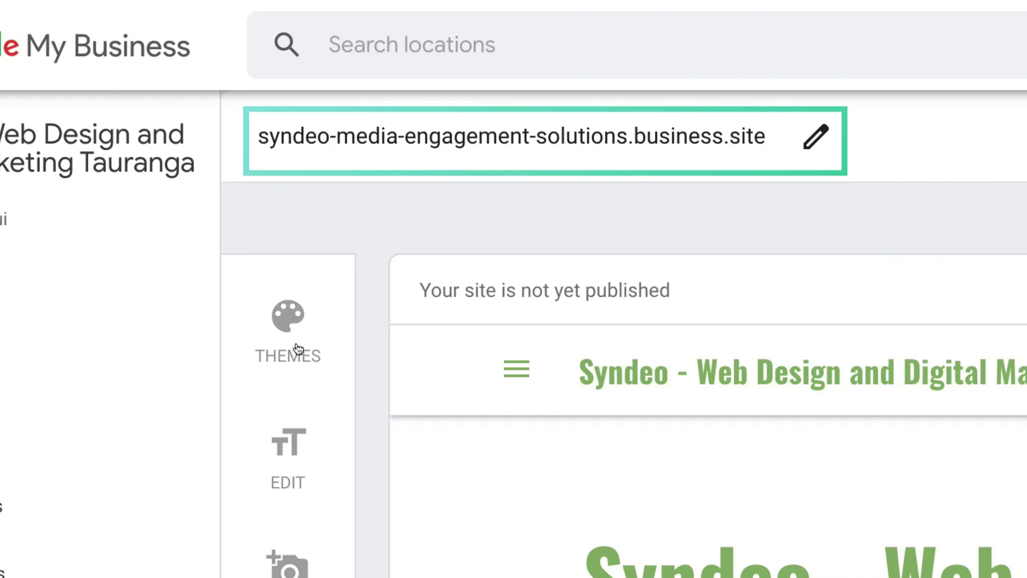
left_click(295, 343)
left_click(294, 467)
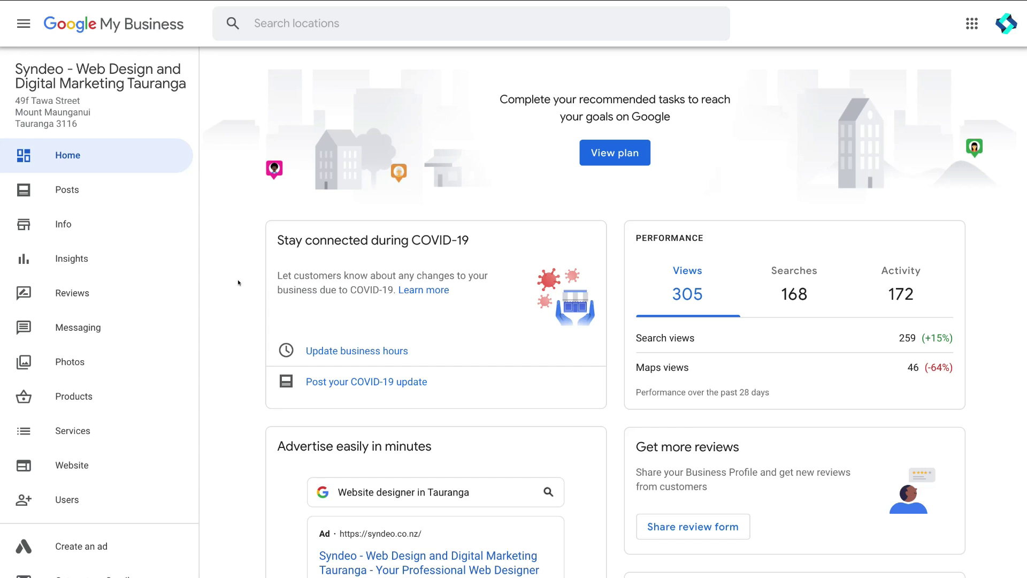
Step: Check Syndeo's address and opening hours under Info, then return to its website builder
scroll(238, 283, "down", 3)
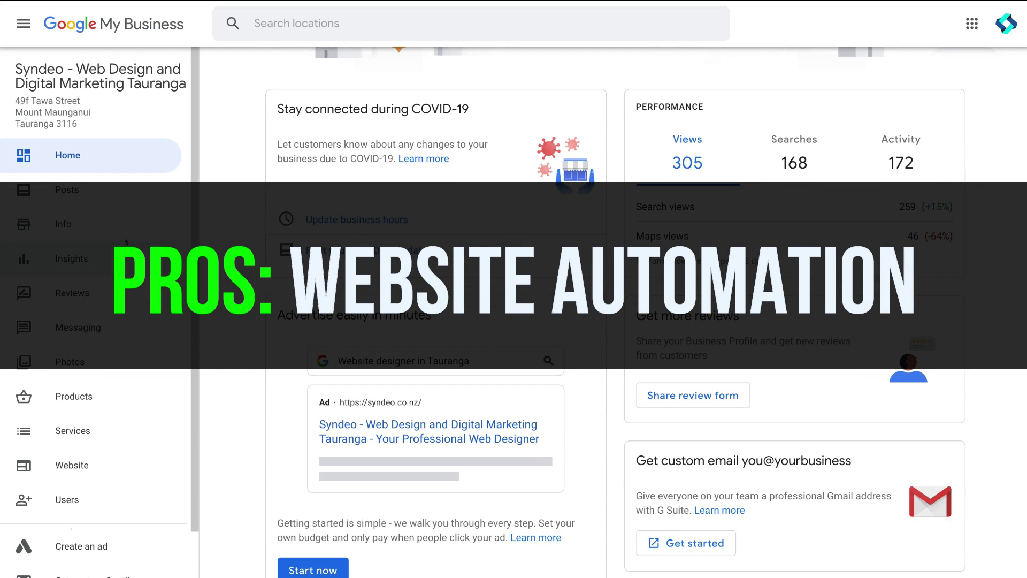
left_click(99, 231)
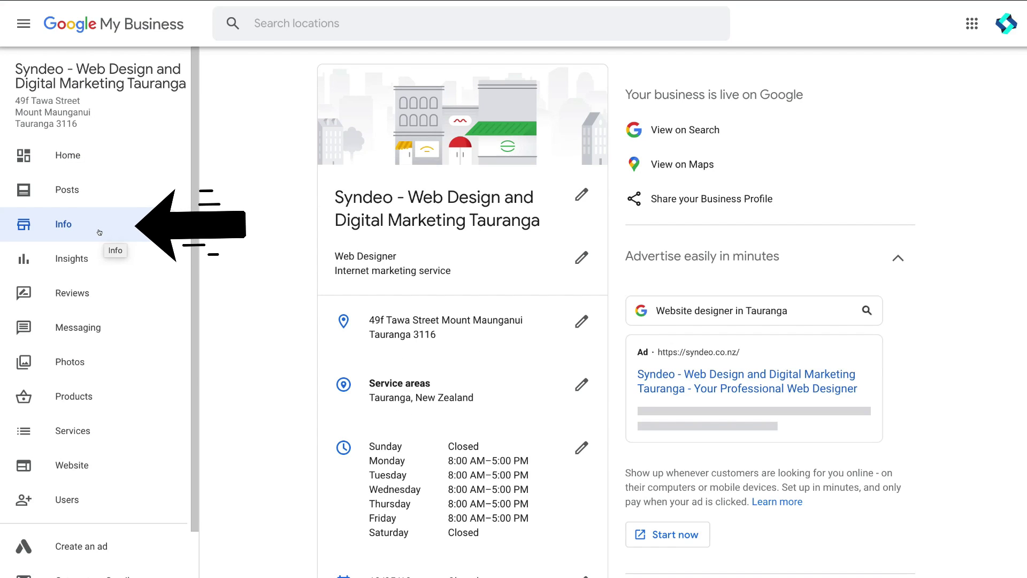
left_click(74, 461)
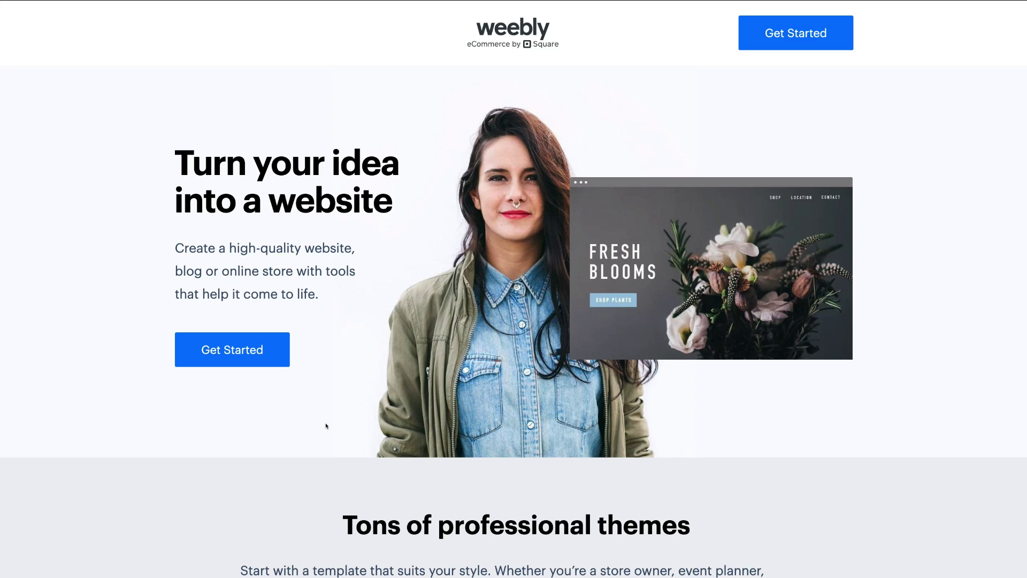
Step: Scroll past the Weebly feature list to the 'Questions? We've got your back' section
scroll(326, 425, "down", 3)
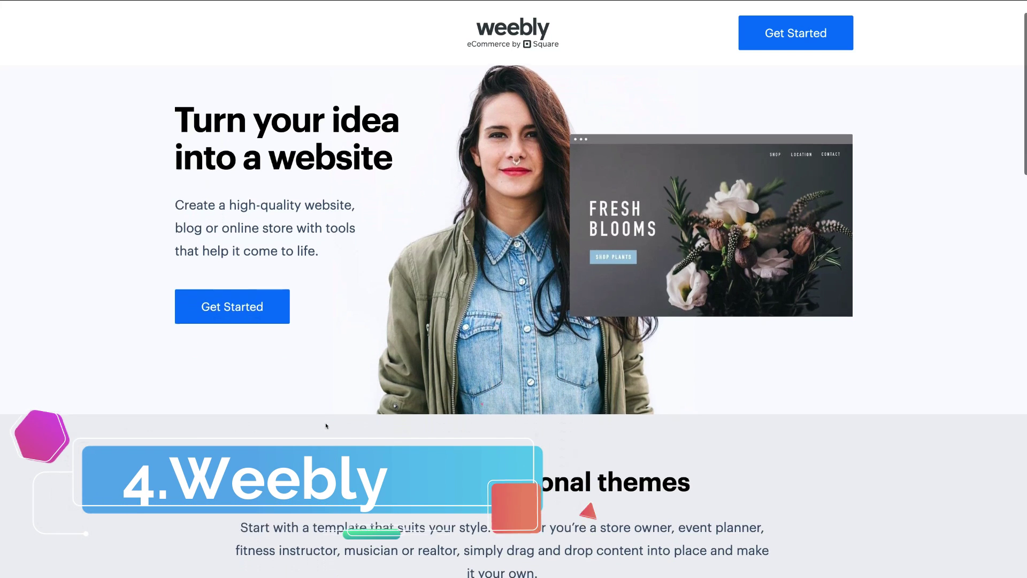
scroll(326, 426, "down", 6)
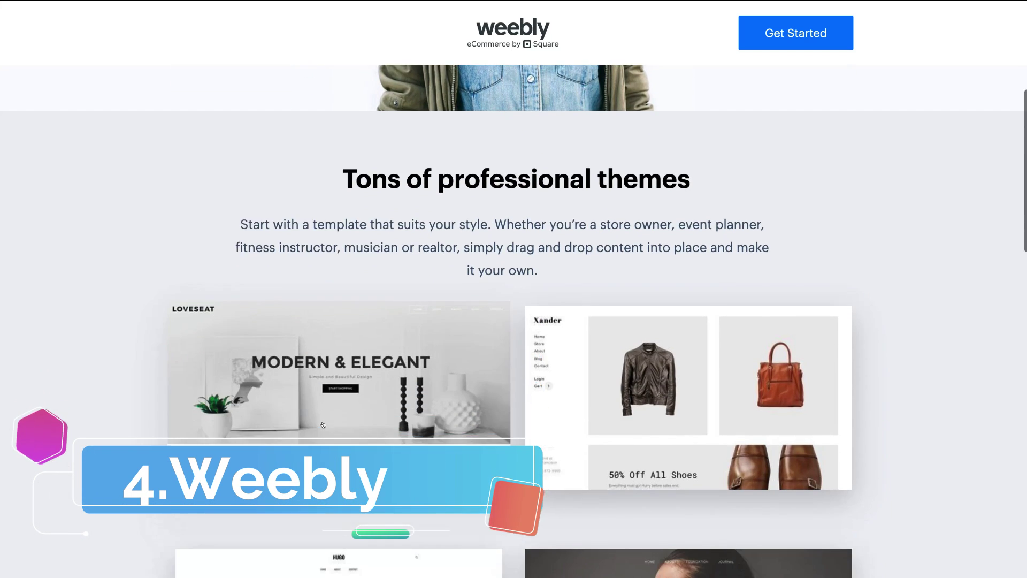
scroll(323, 425, "down", 3)
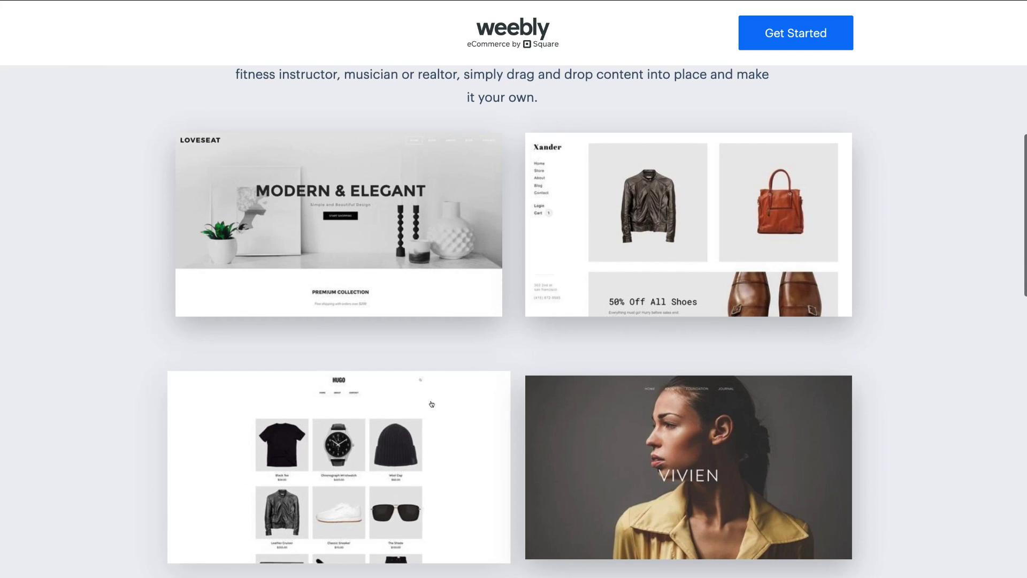
scroll(510, 466, "down", 6)
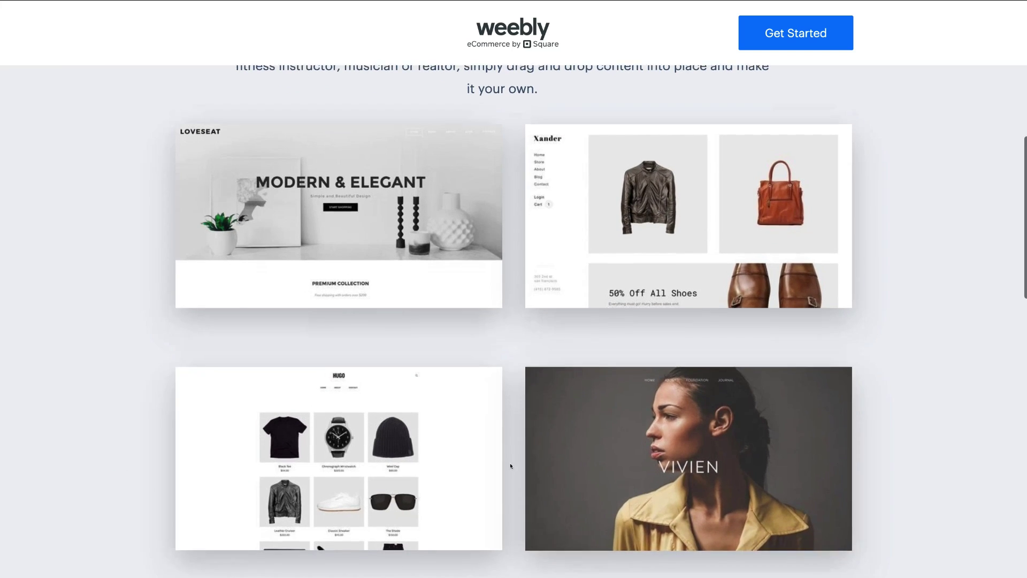
scroll(511, 466, "down", 6)
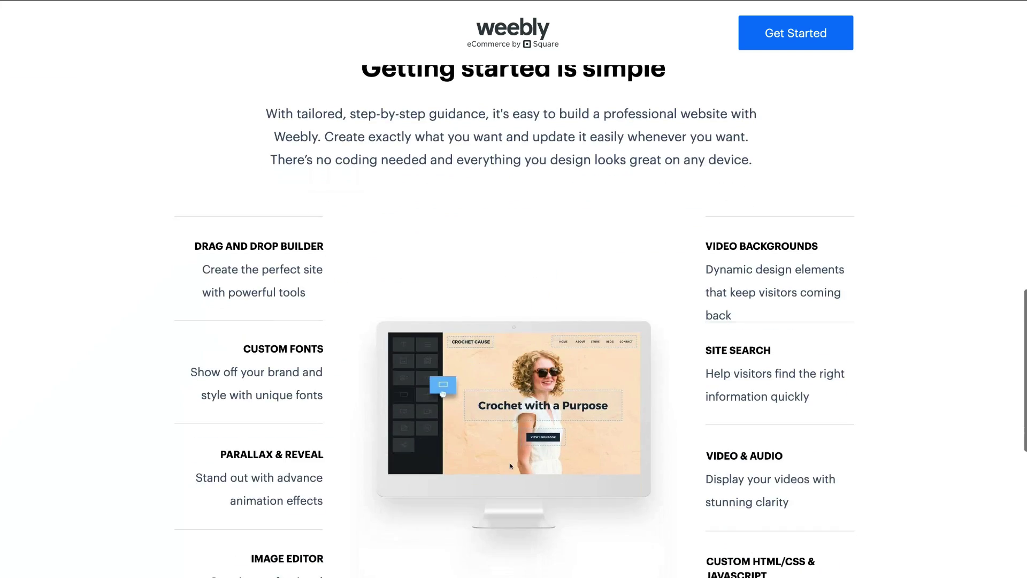
scroll(510, 466, "down", 2)
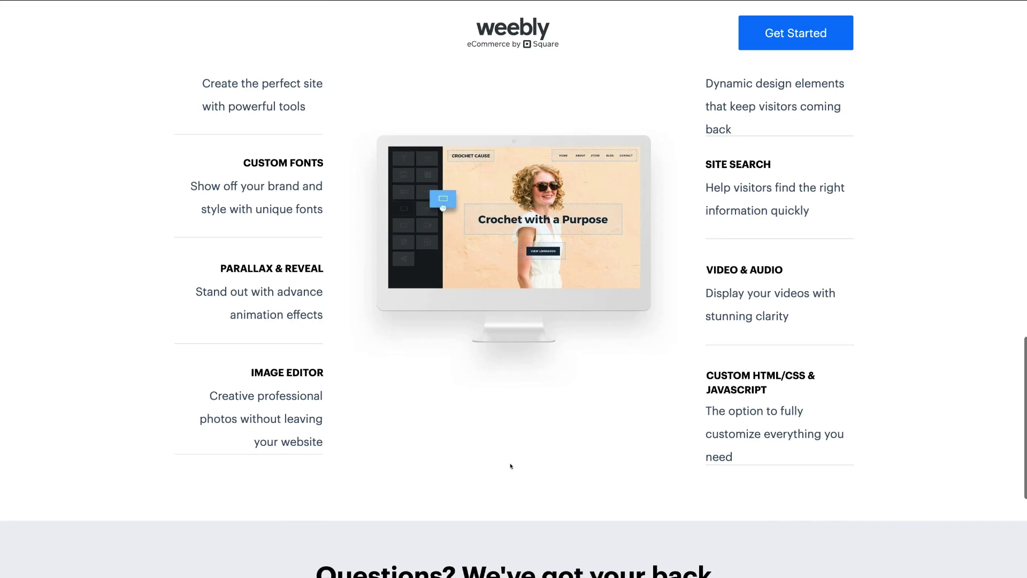
scroll(503, 439, "up", 1)
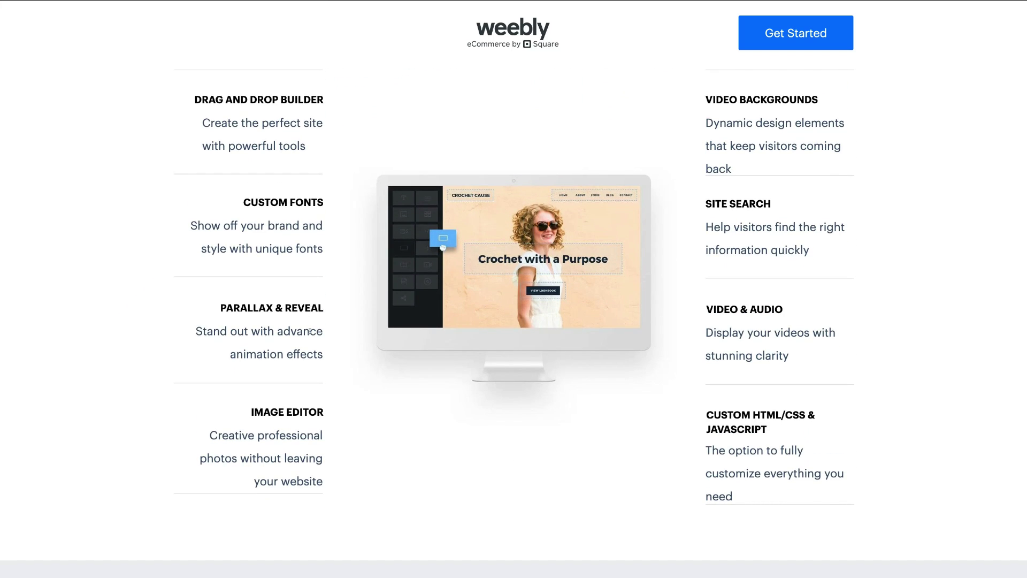
scroll(350, 451, "down", 8)
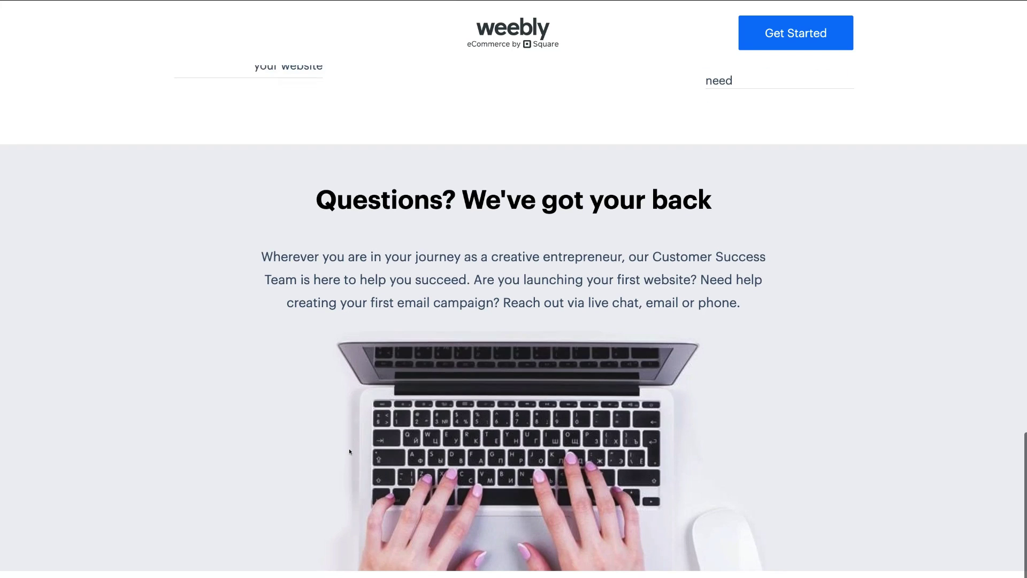
scroll(349, 451, "down", 3)
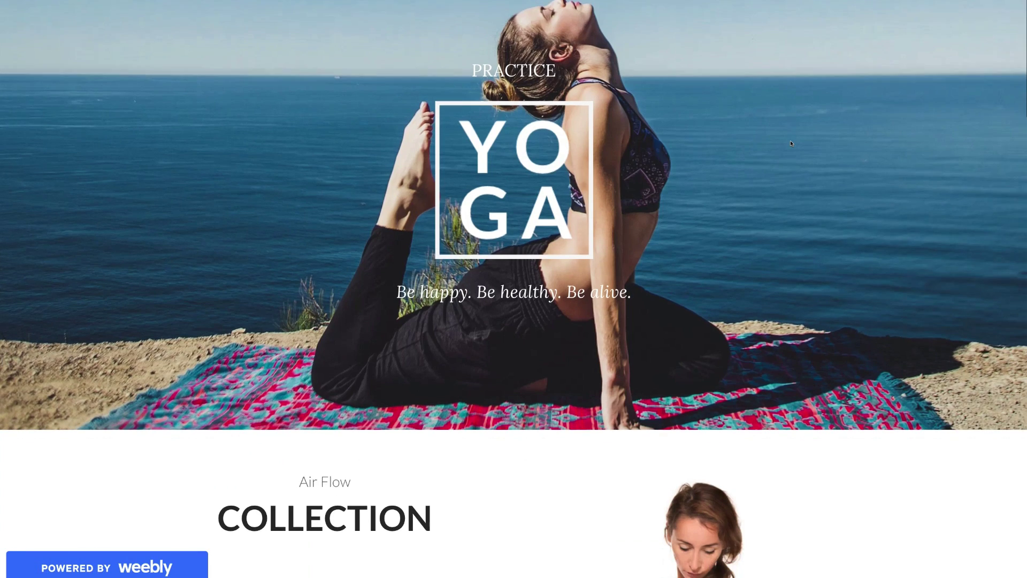
Step: Scroll through the published Air Flow Collection yoga site, the App Center and the upgrade plans
scroll(790, 144, "down", 4)
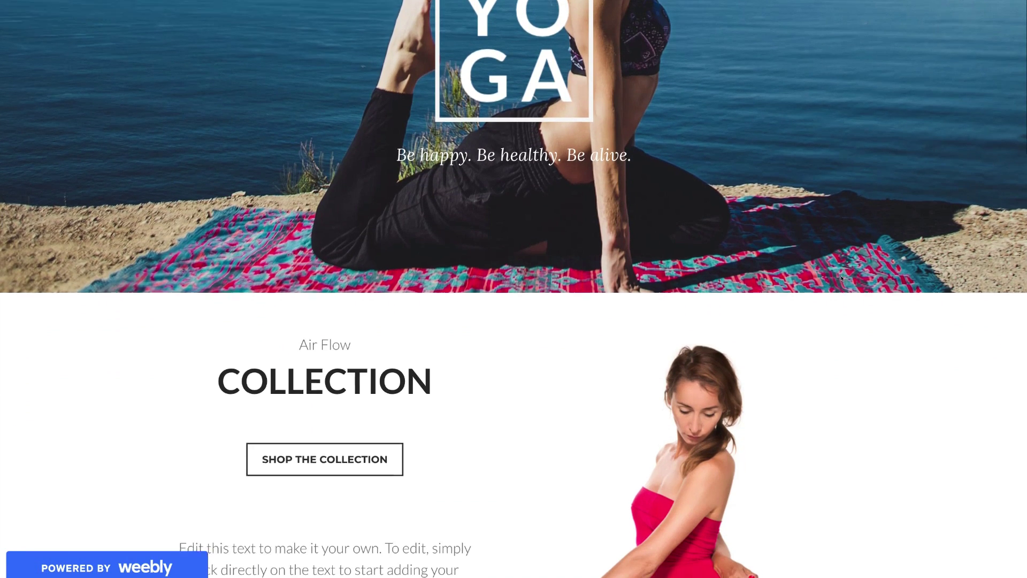
scroll(841, 279, "down", 7)
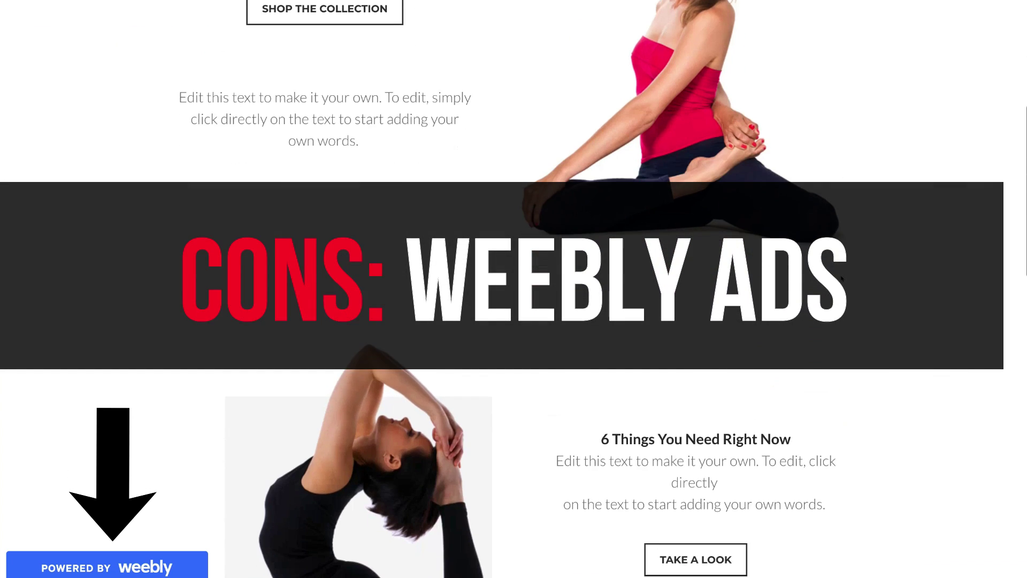
scroll(842, 279, "down", 12)
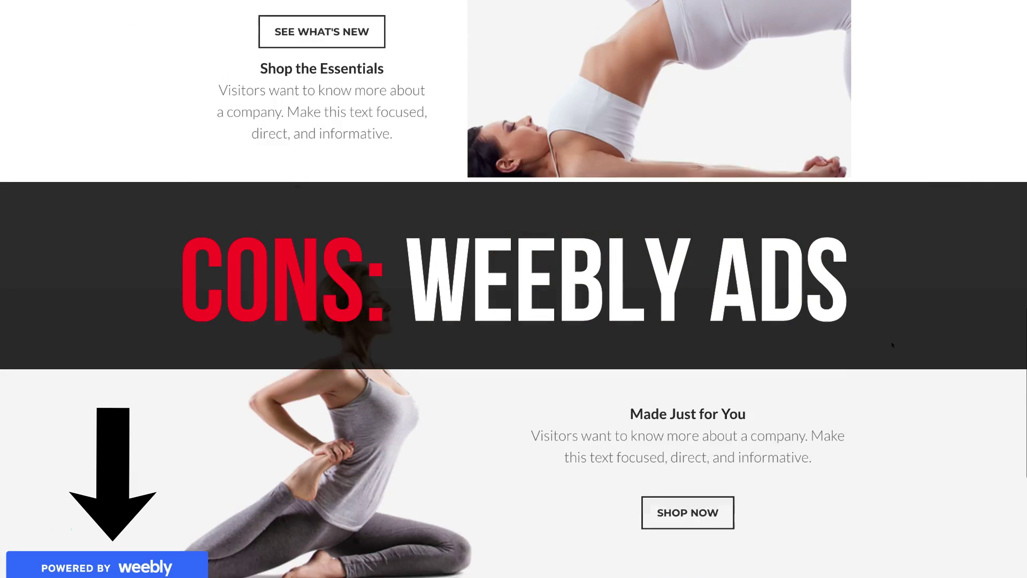
scroll(892, 345, "down", 2)
scroll(892, 345, "up", 6)
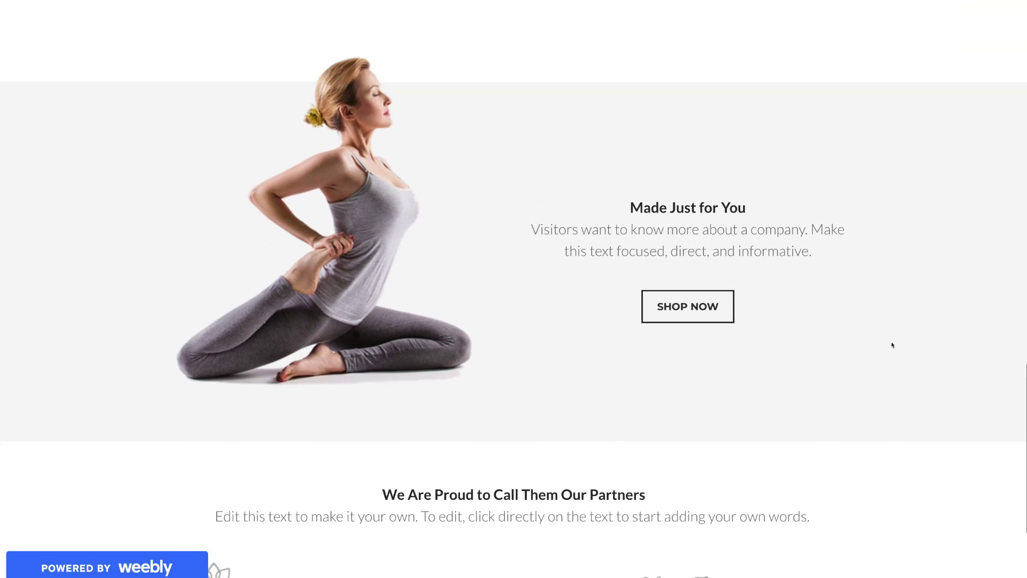
scroll(892, 345, "up", 9)
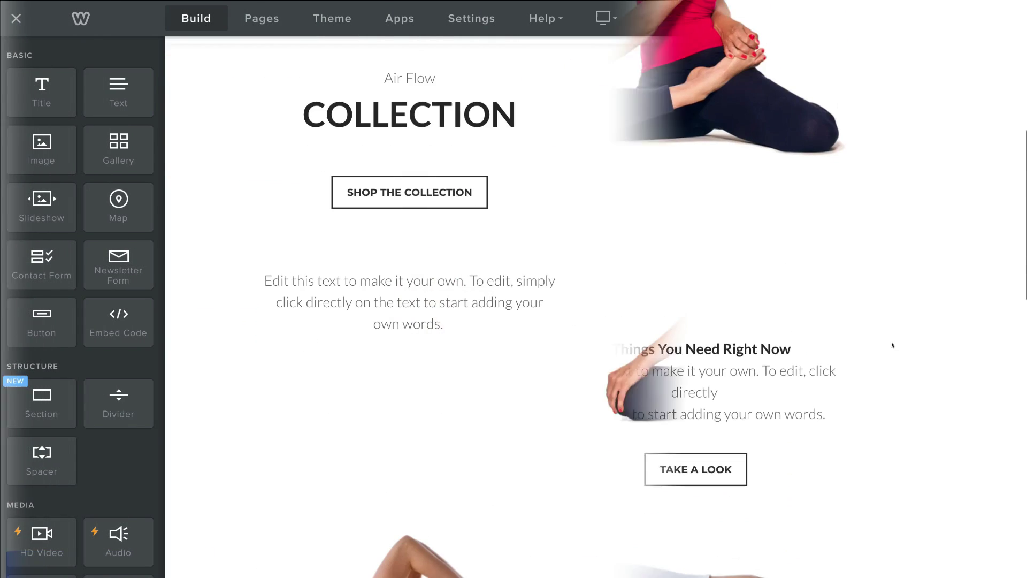
scroll(773, 208, "down", 8)
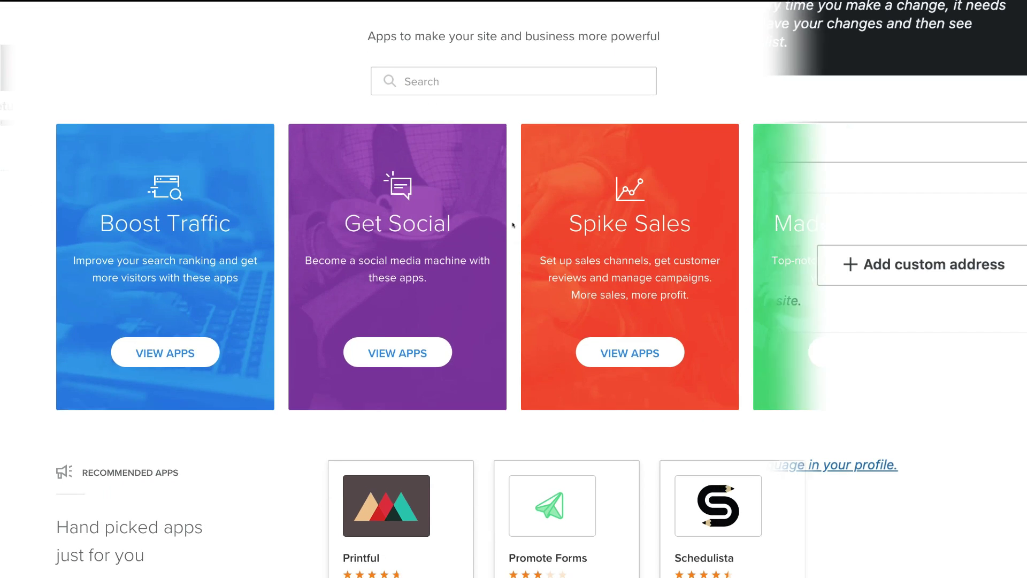
scroll(512, 225, "down", 5)
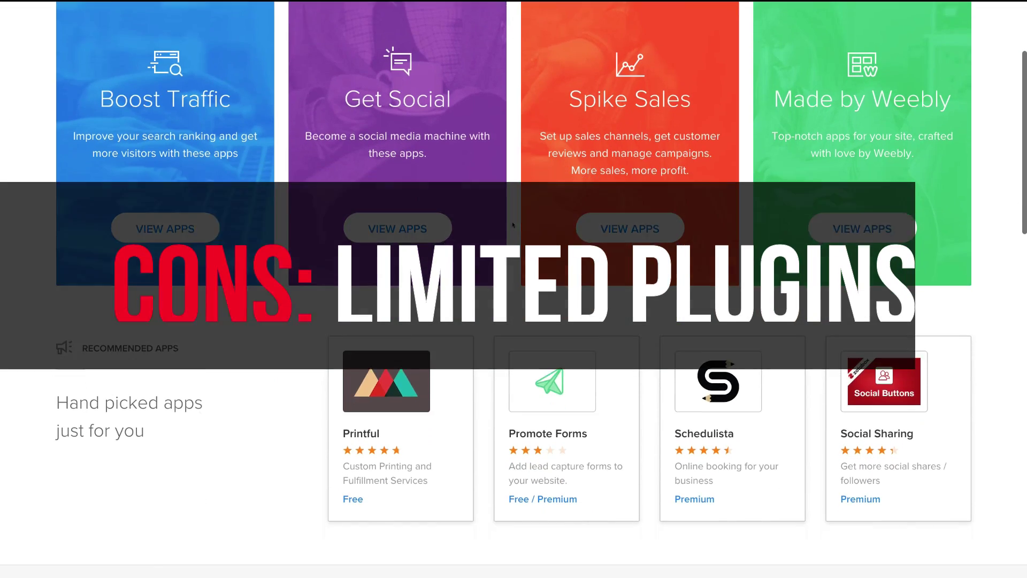
scroll(512, 225, "down", 5)
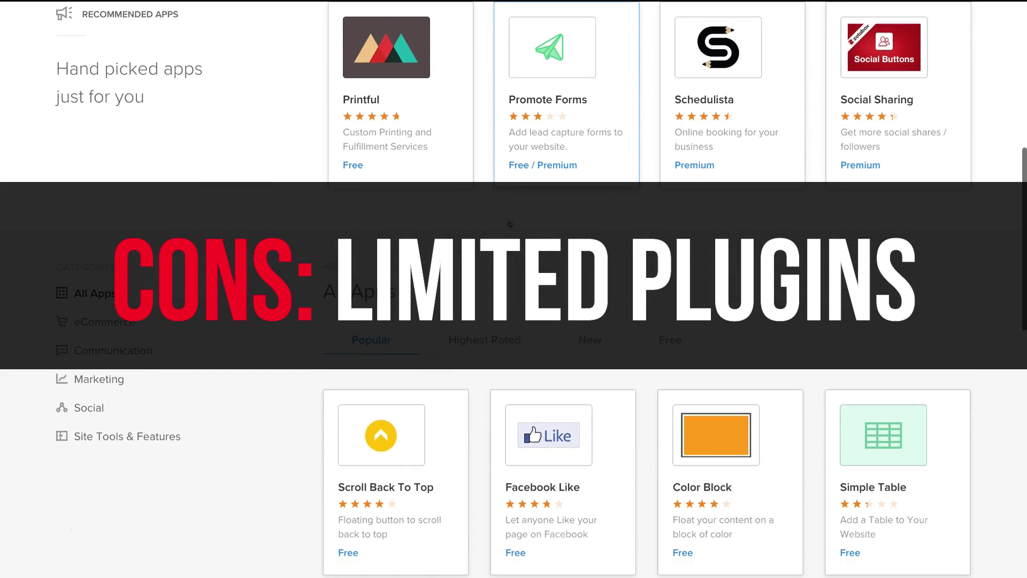
scroll(509, 224, "down", 2)
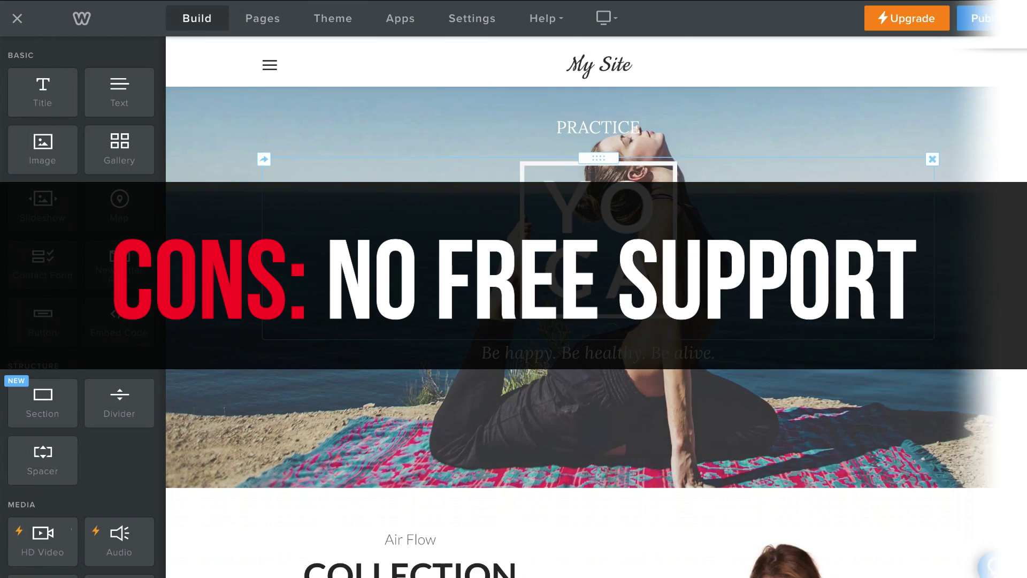
scroll(789, 266, "down", 6)
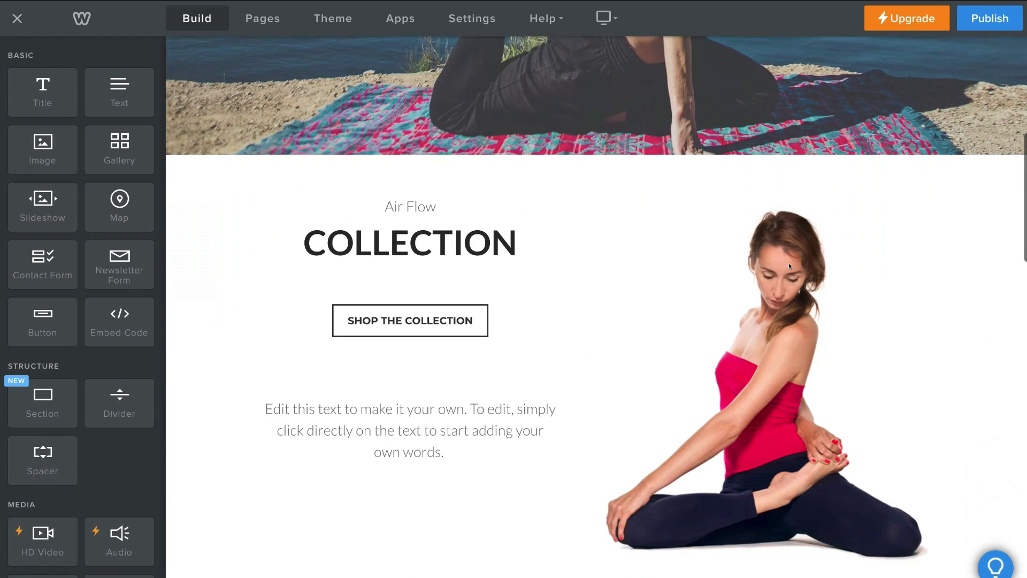
scroll(789, 266, "down", 1)
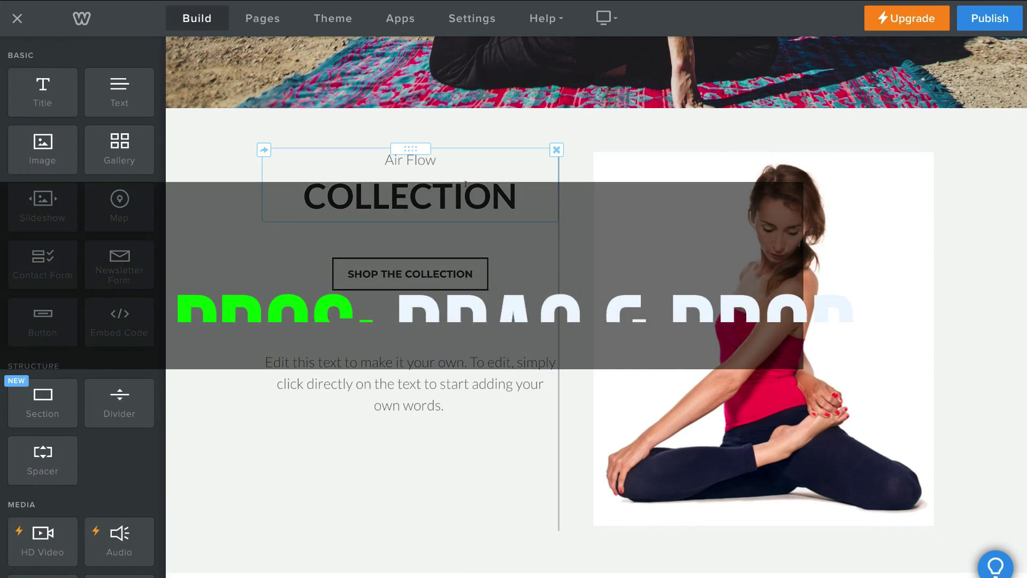
Step: Try in-place editing on the COLLECTION title, then on the placeholder paragraph below it
double_click(482, 197)
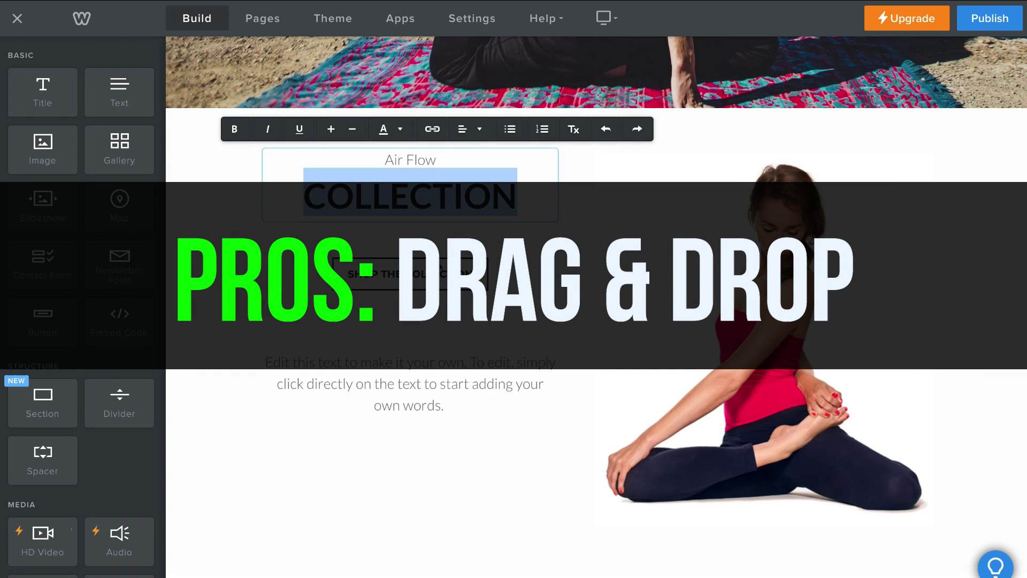
key("Escape")
left_click(455, 383)
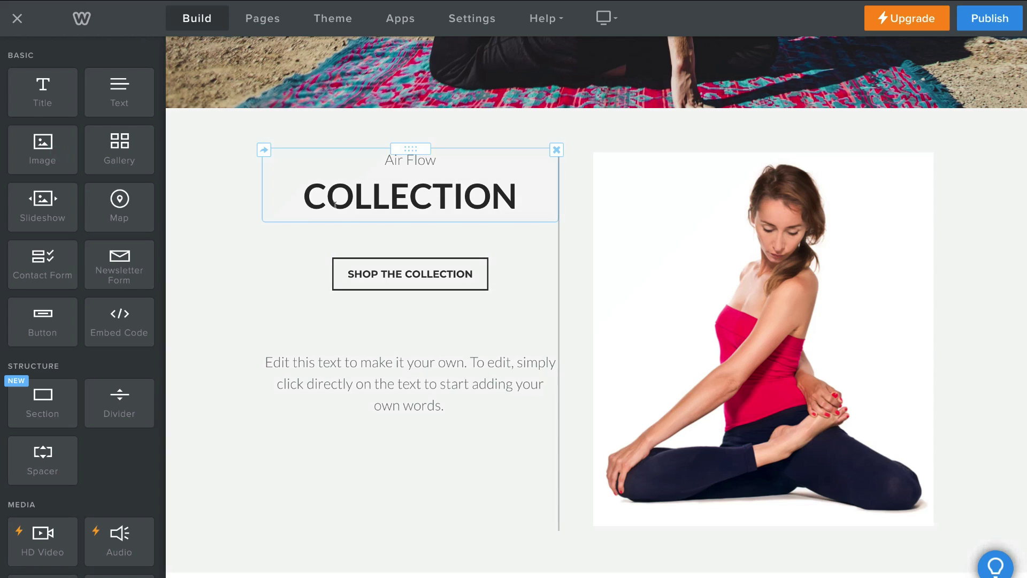
scroll(337, 201, "down", 9)
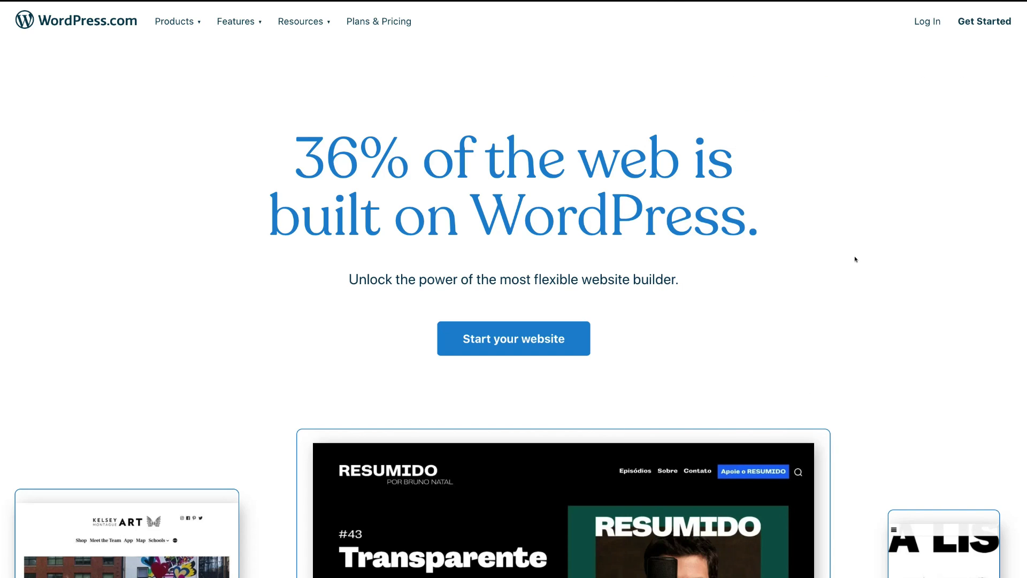
scroll(855, 259, "down", 5)
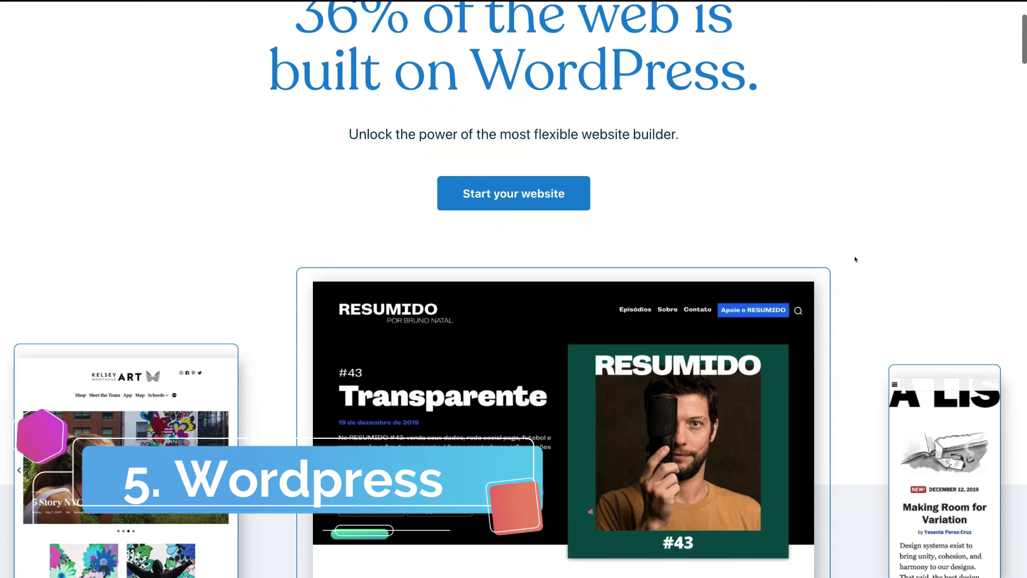
scroll(855, 259, "down", 6)
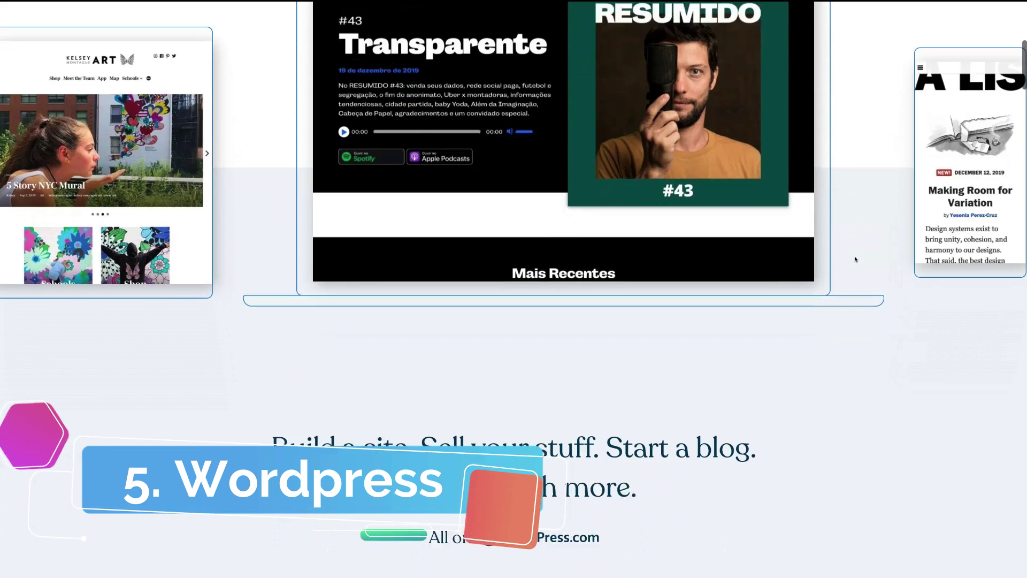
scroll(854, 259, "down", 10)
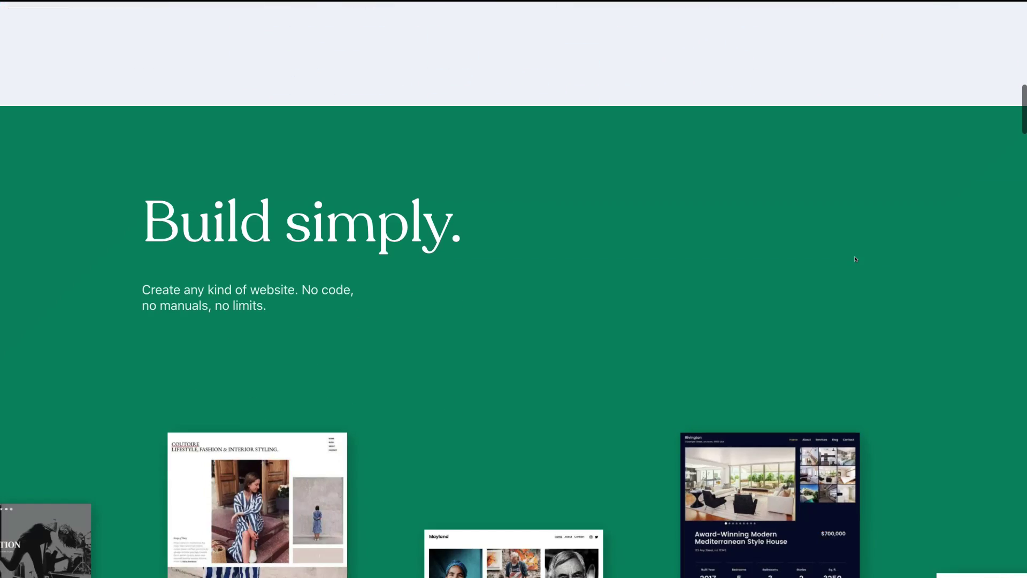
scroll(855, 258, "down", 6)
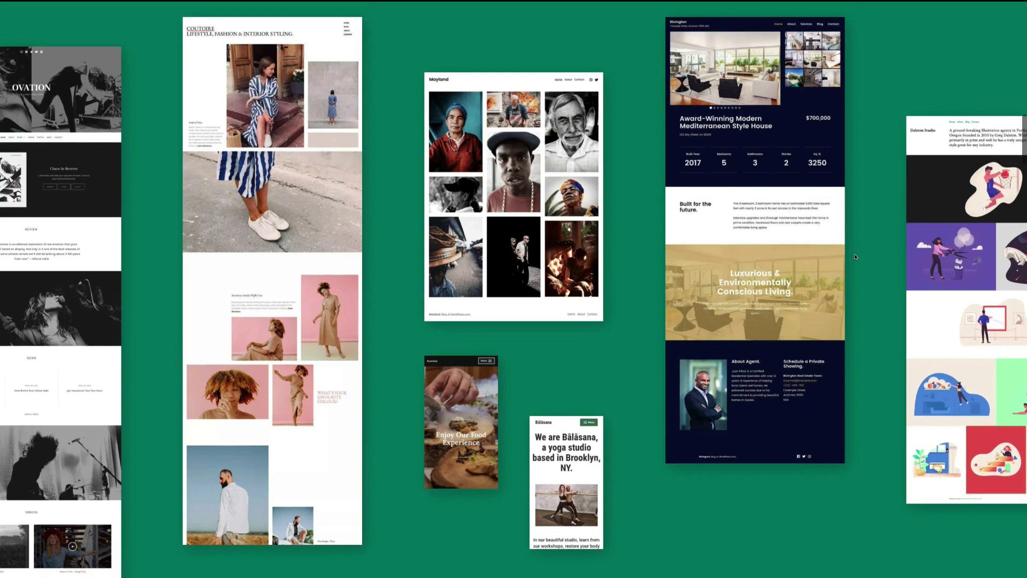
scroll(854, 257, "down", 8)
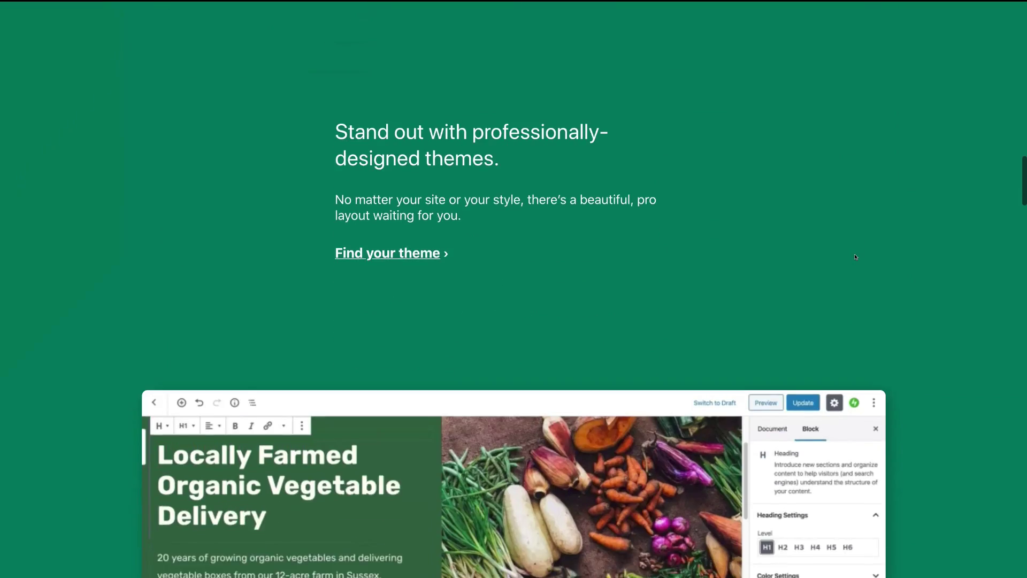
scroll(855, 257, "down", 10)
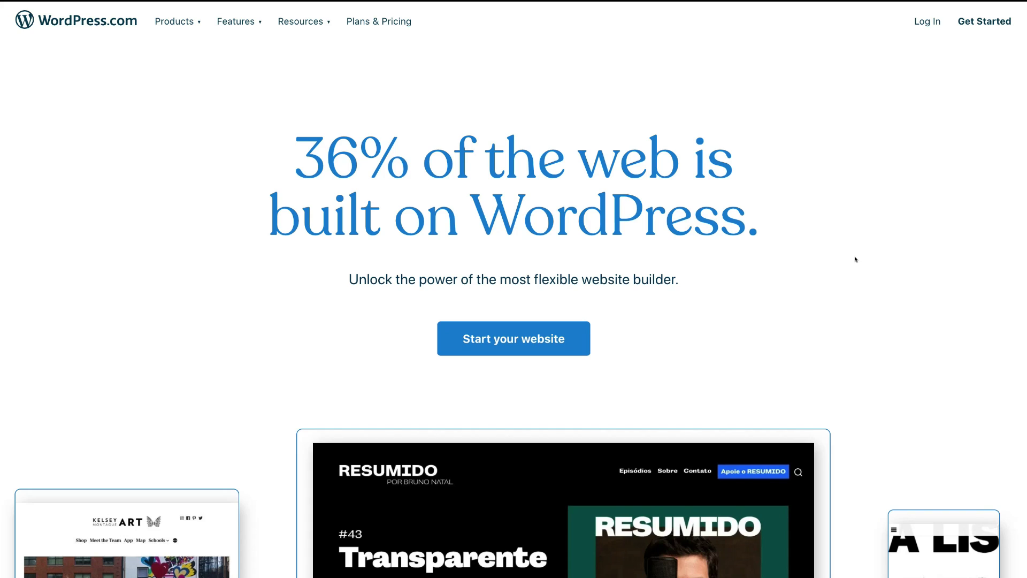
Step: Scroll down and back up through the Featured and Popular plugin listings
scroll(467, 300, "down", 3)
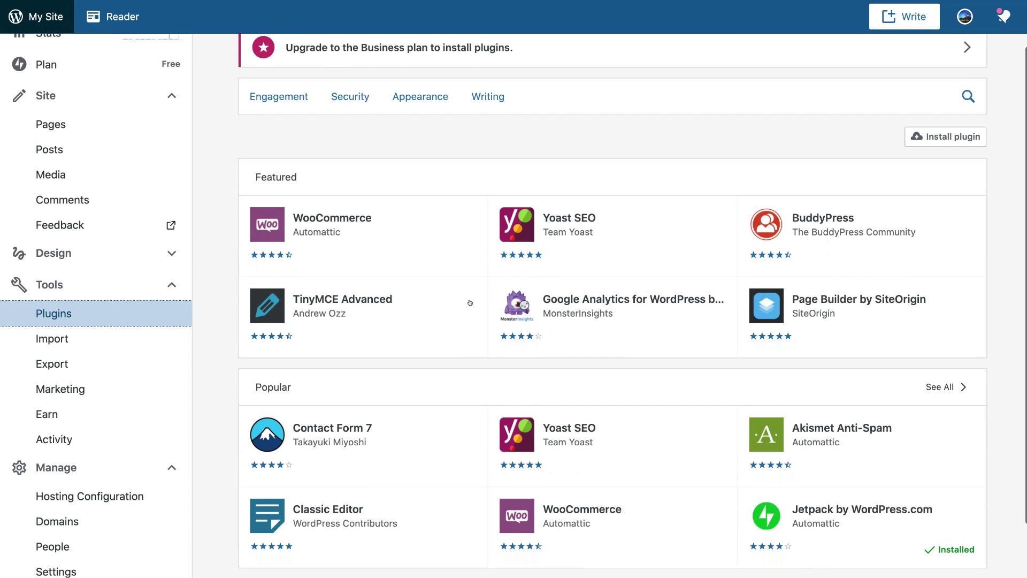
scroll(469, 303, "down", 2)
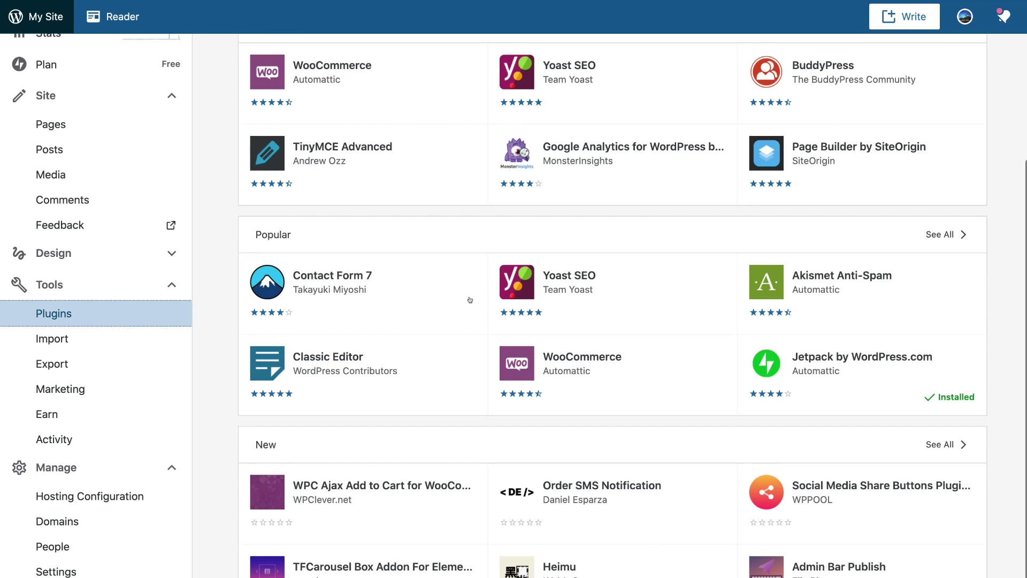
scroll(469, 299, "up", 4)
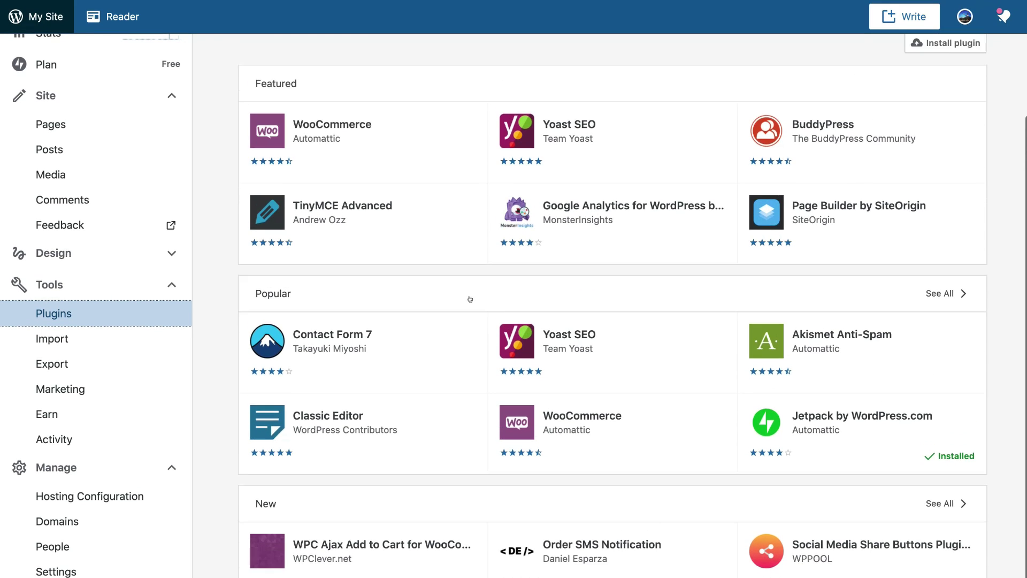
scroll(470, 299, "up", 2)
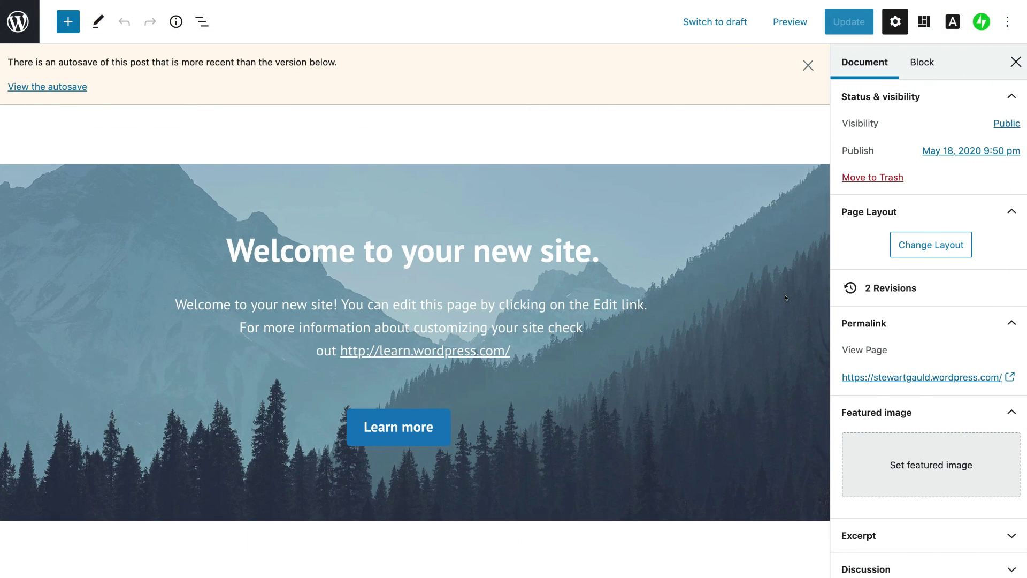
Step: Dismiss the autosave notice and select the 'Latest from the Blog' posts block
left_click(807, 65)
scroll(773, 234, "down", 6)
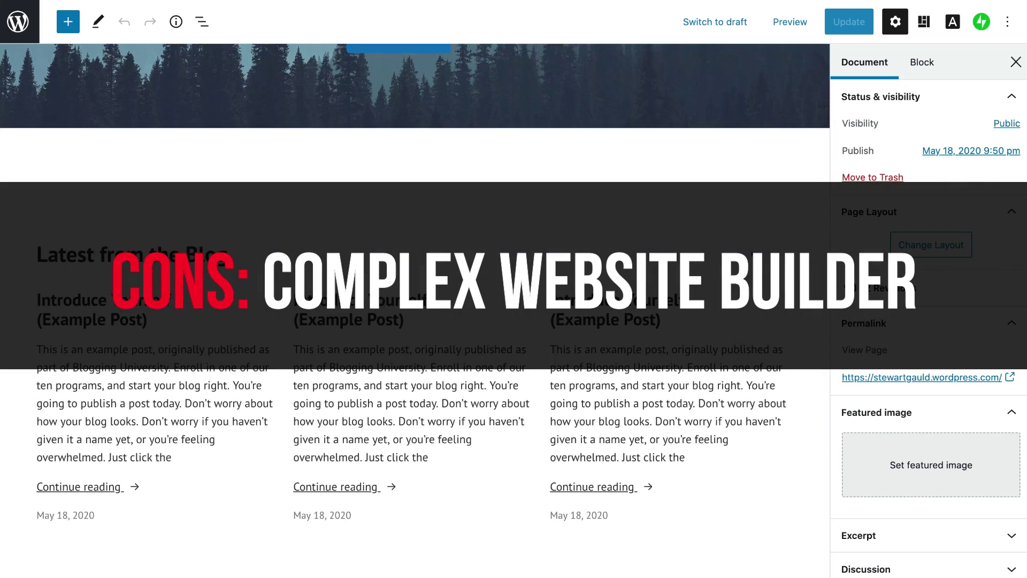
scroll(640, 321, "down", 1)
left_click(639, 321)
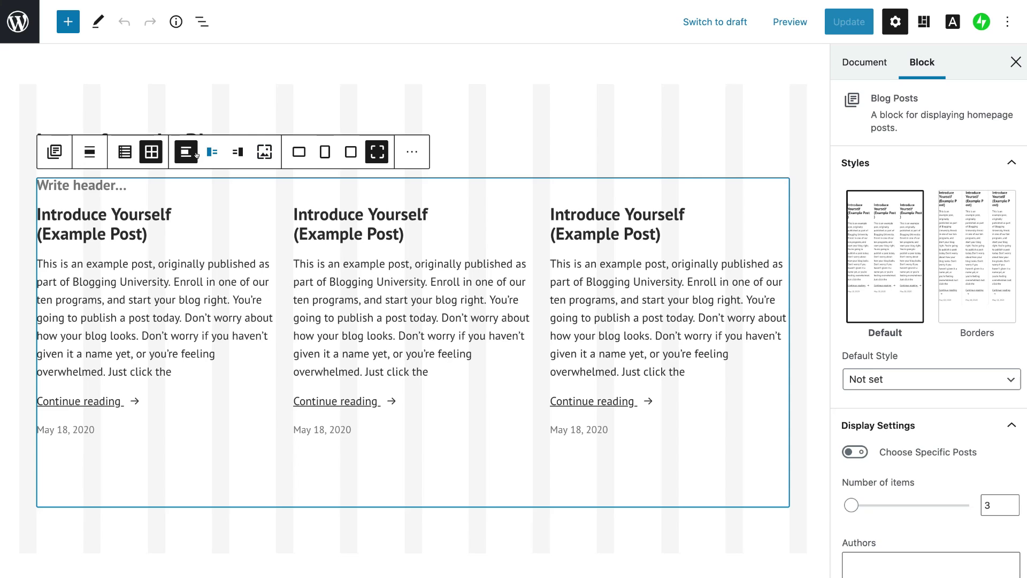
Step: Select the Layout Grid block in the subscribe footer to see its settings
scroll(503, 297, "down", 3)
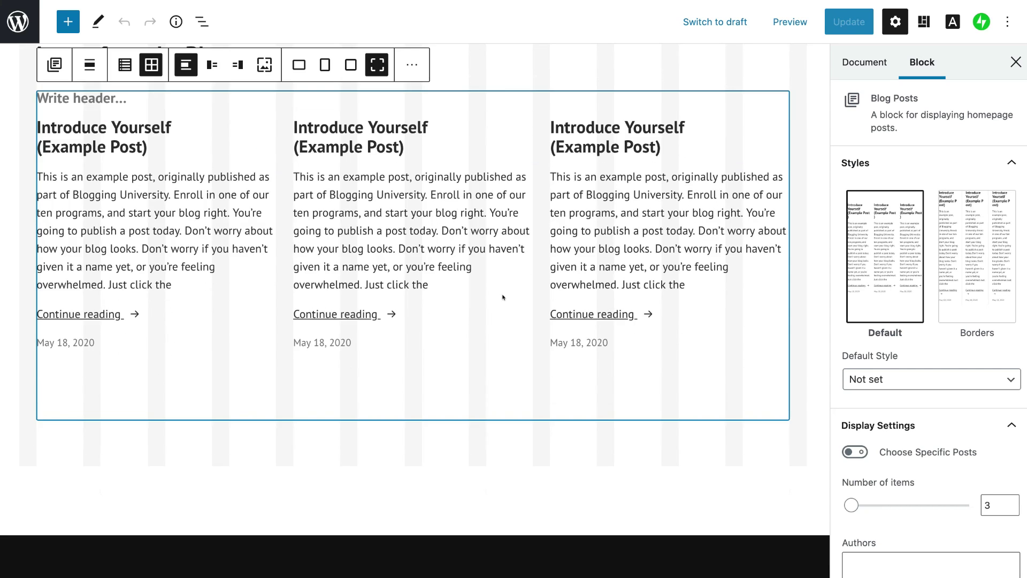
scroll(784, 258, "down", 10)
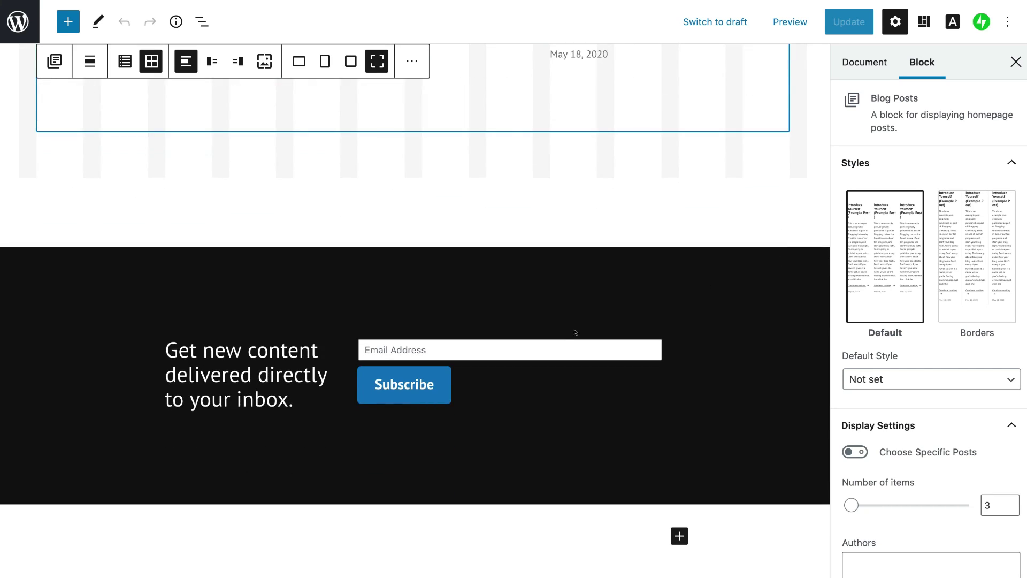
left_click(420, 311)
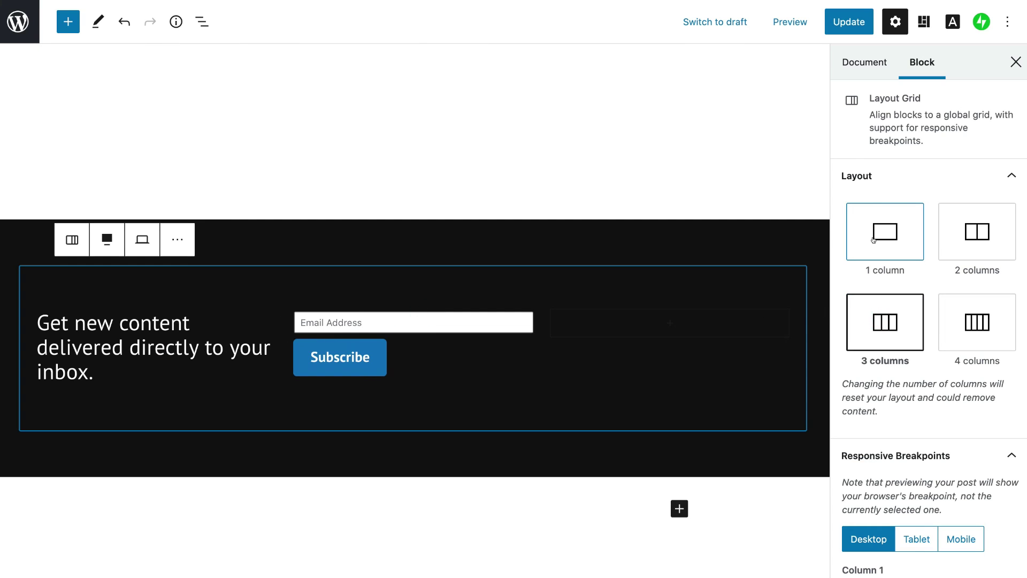
scroll(813, 196, "up", 2)
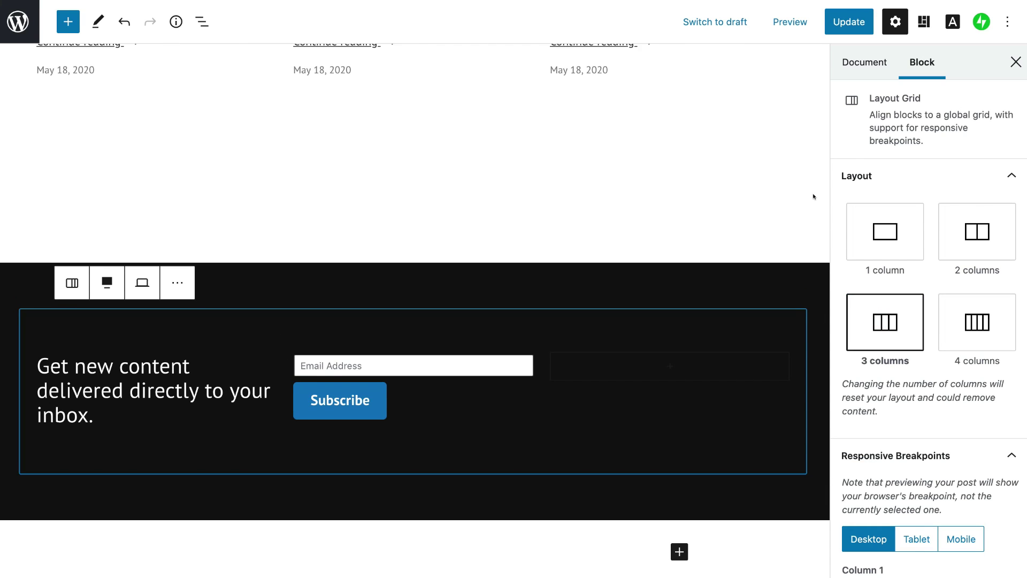
scroll(812, 197, "up", 20)
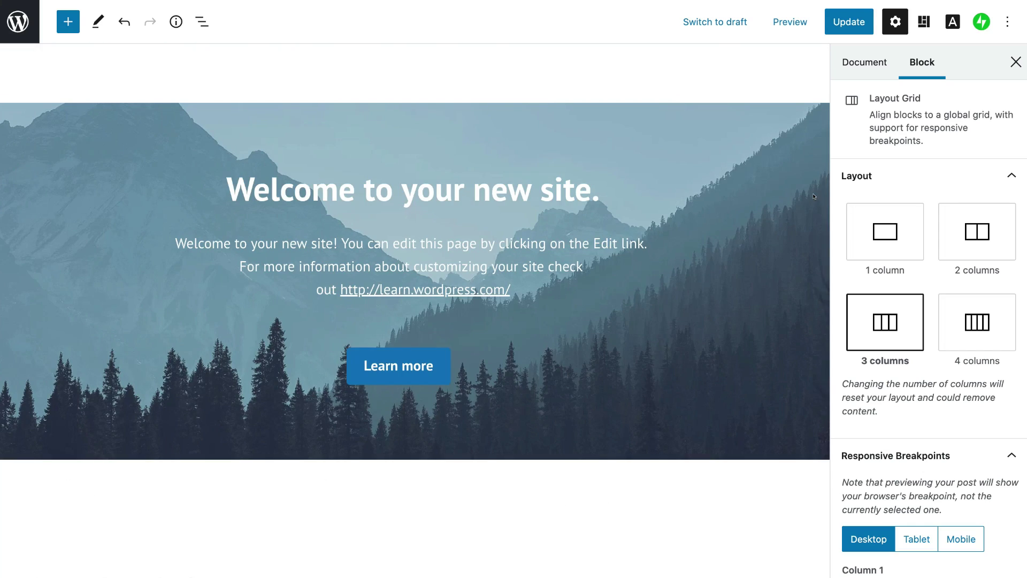
scroll(812, 197, "down", 10)
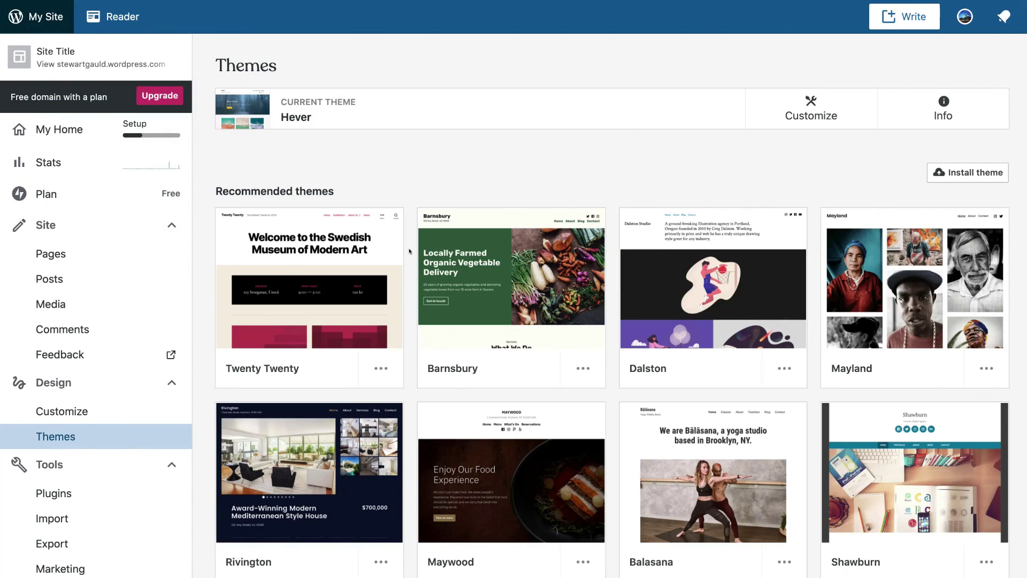
Step: Browse the recommended themes, then view the completed 'Launch your site' step in Site setup
scroll(409, 251, "down", 1)
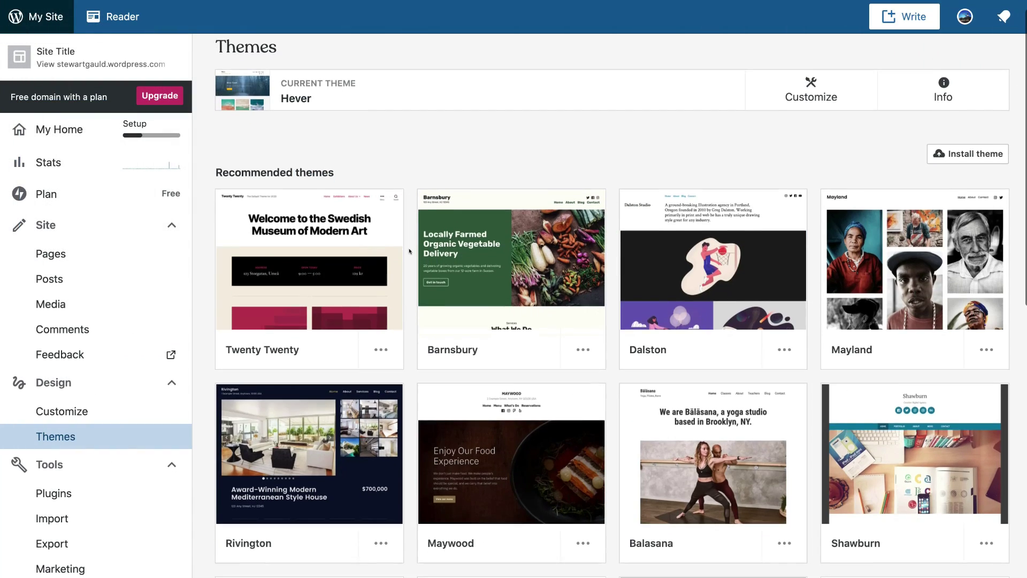
scroll(409, 251, "down", 3)
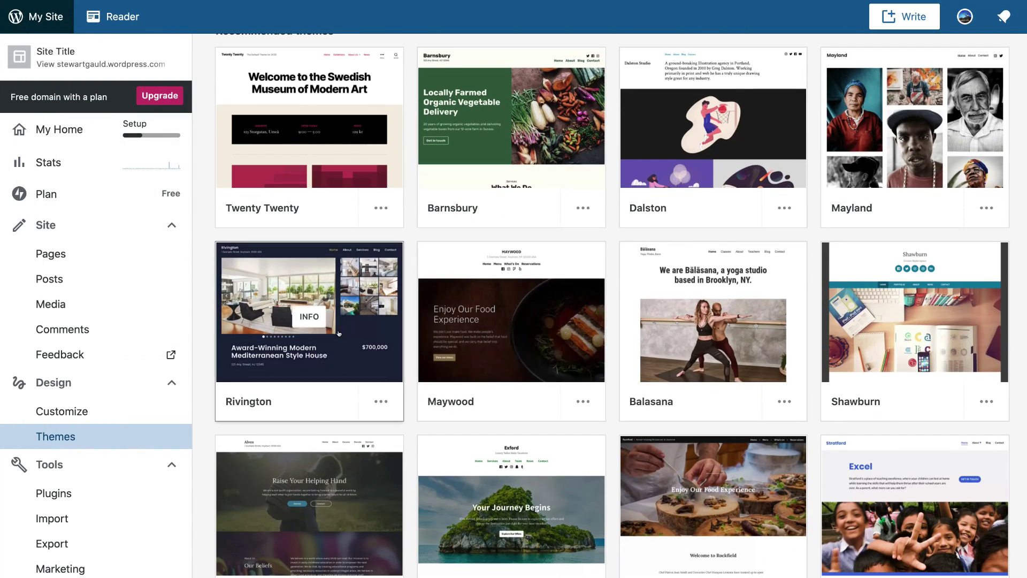
scroll(712, 332, "down", 4)
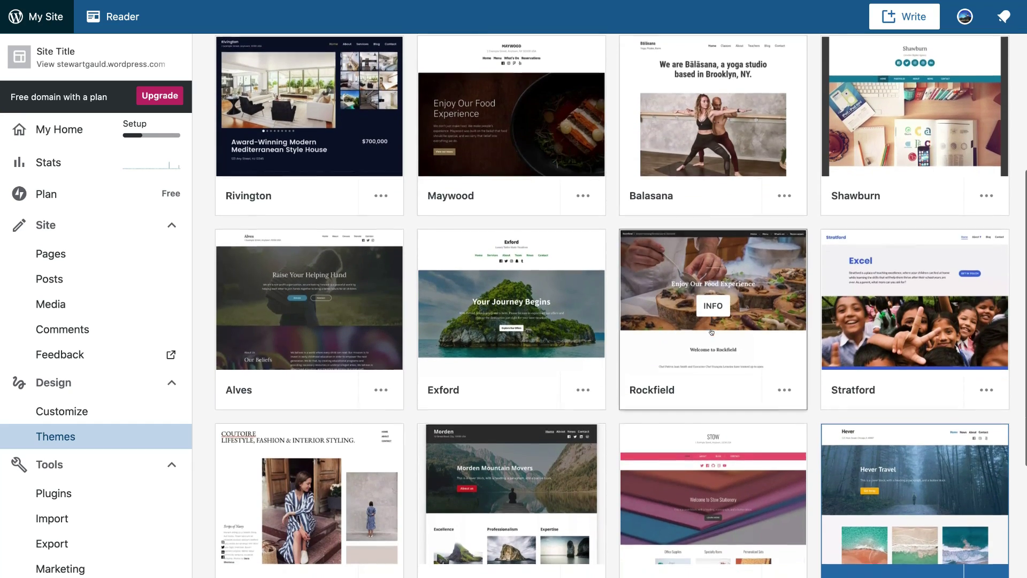
scroll(712, 332, "down", 5)
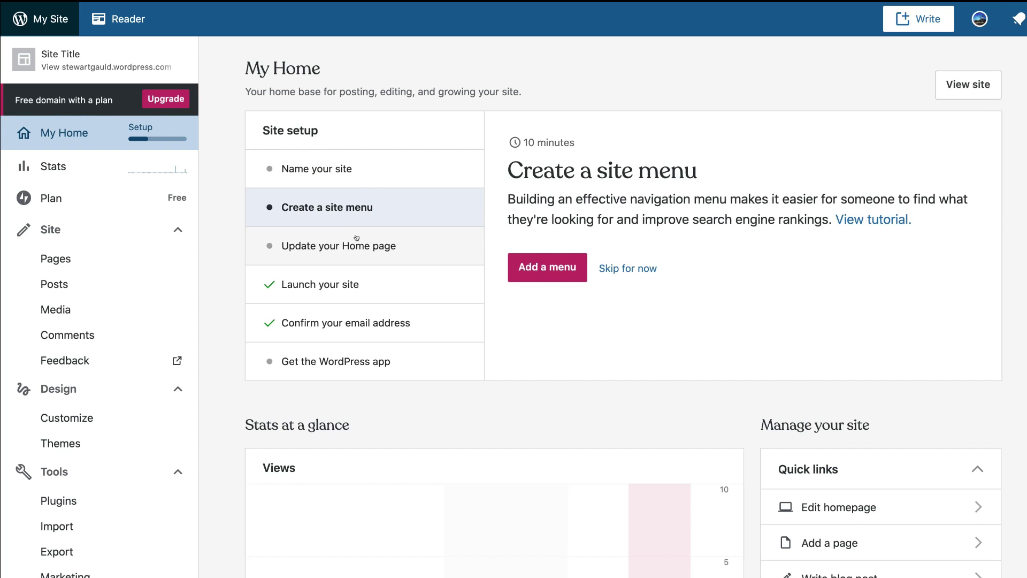
left_click(353, 283)
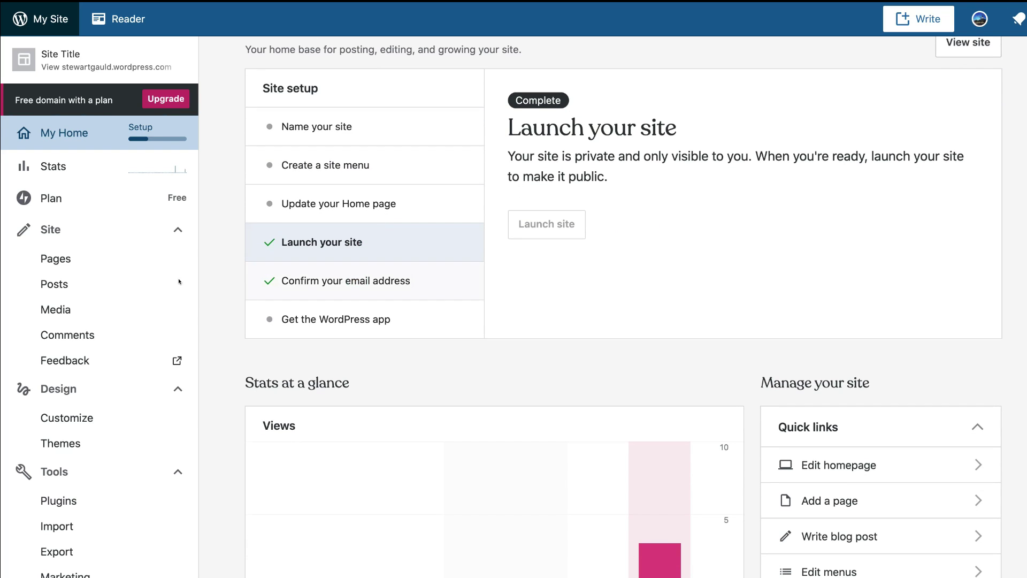
scroll(156, 287, "down", 3)
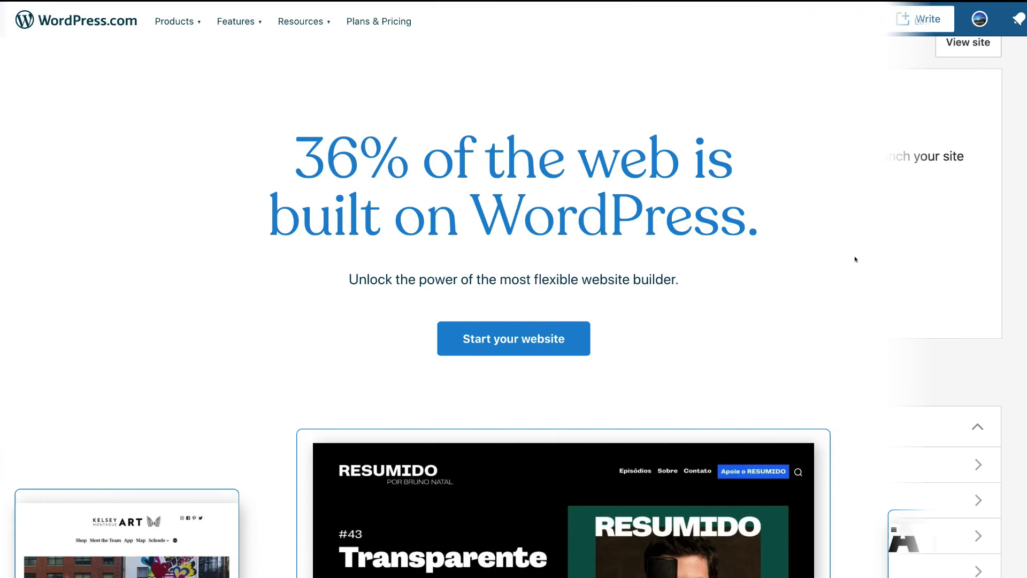
Step: Scroll through the WordPress.com landing page, the plugin directory and the recommended themes
scroll(855, 259, "down", 3)
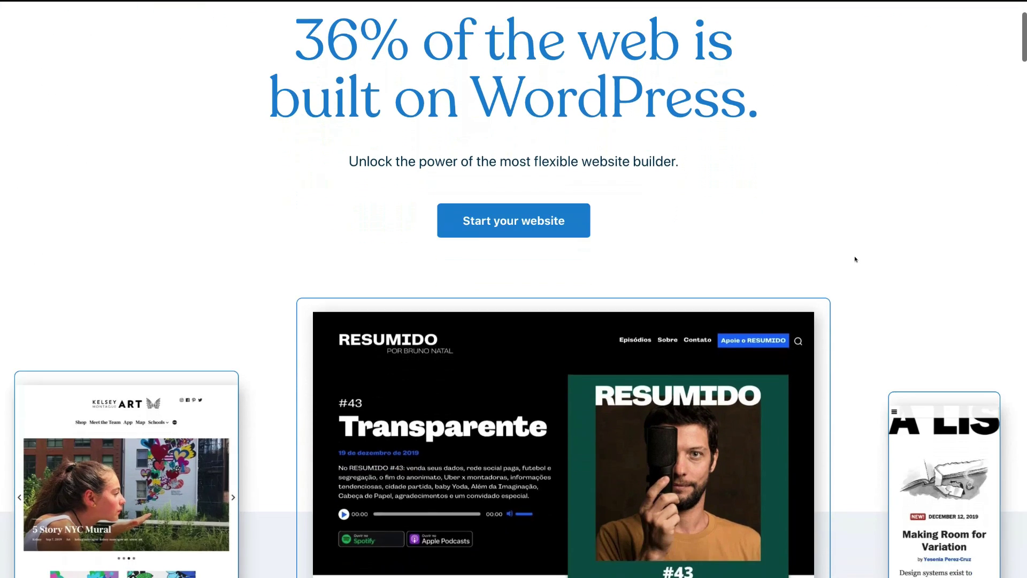
scroll(854, 259, "down", 7)
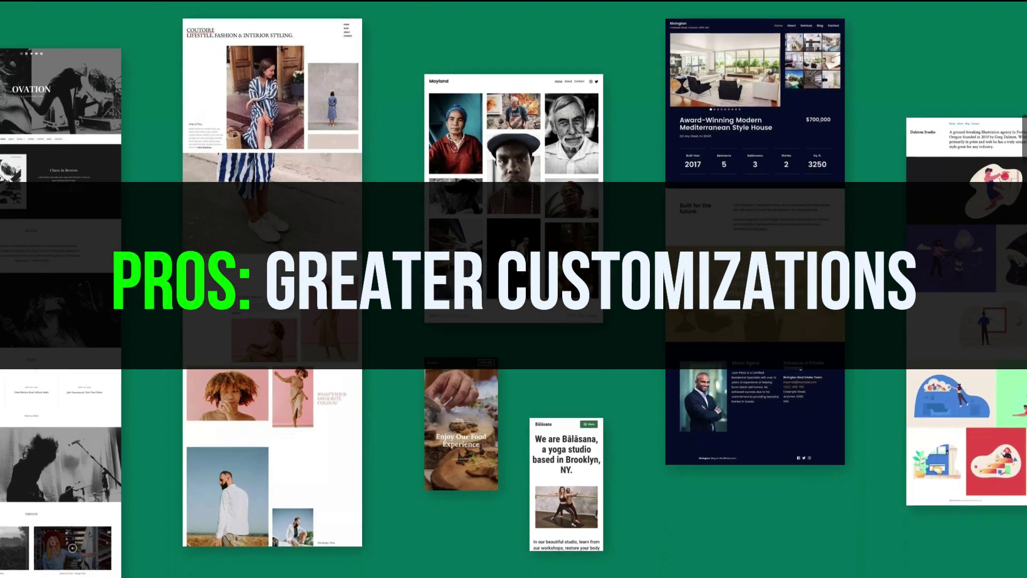
scroll(855, 258, "down", 10)
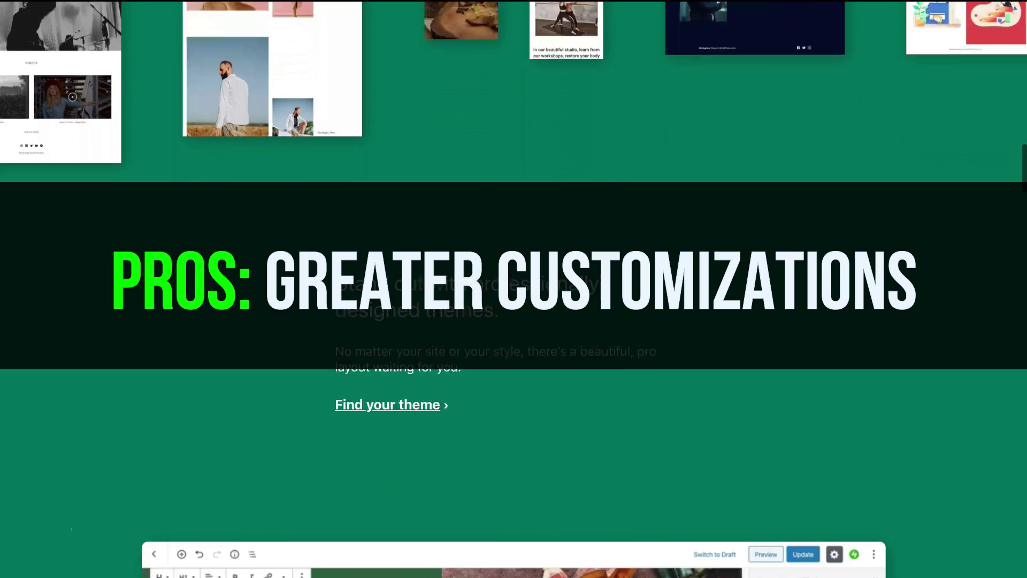
scroll(855, 259, "down", 3)
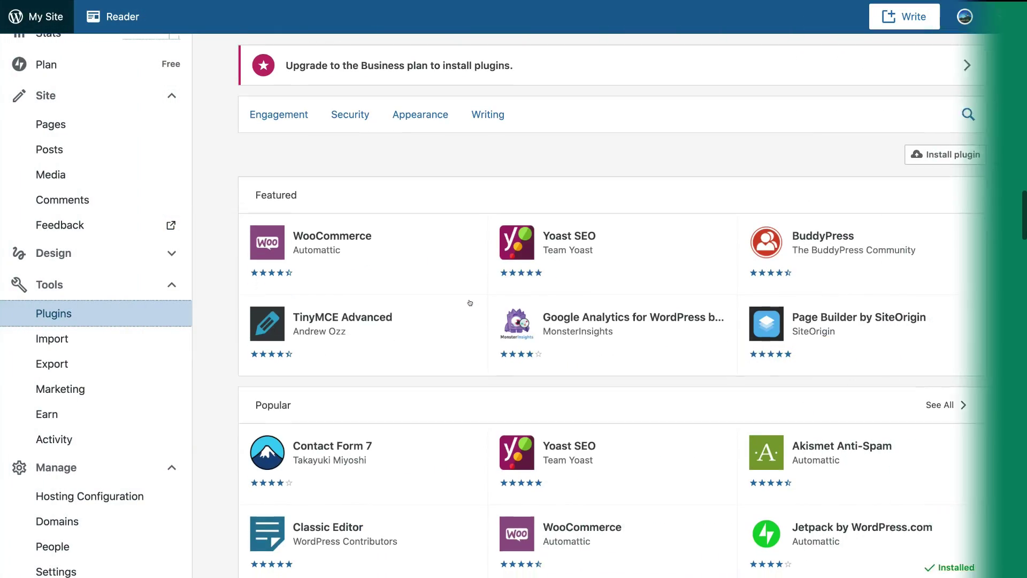
scroll(470, 303, "down", 2)
scroll(470, 303, "down", 4)
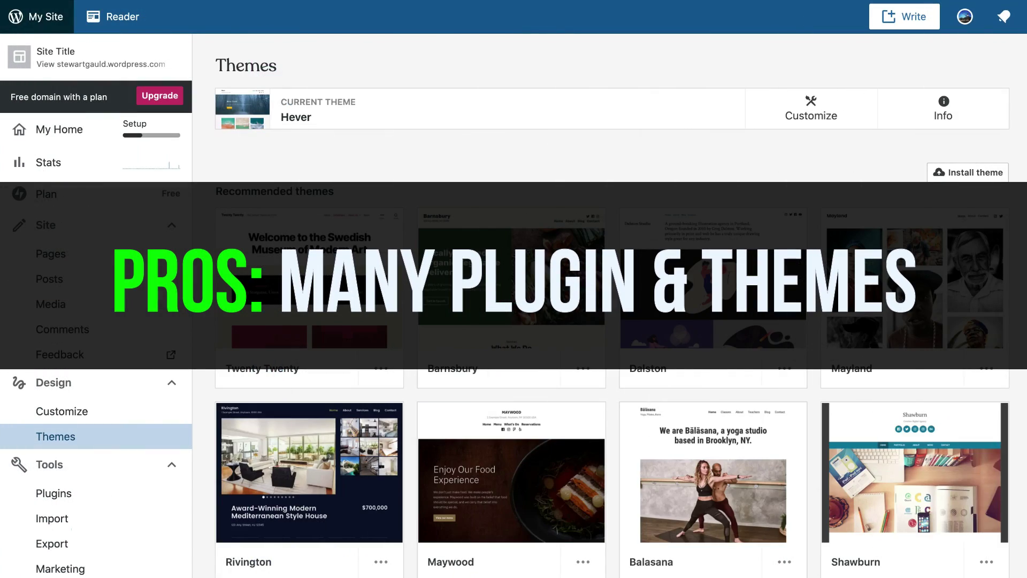
scroll(610, 305, "down", 4)
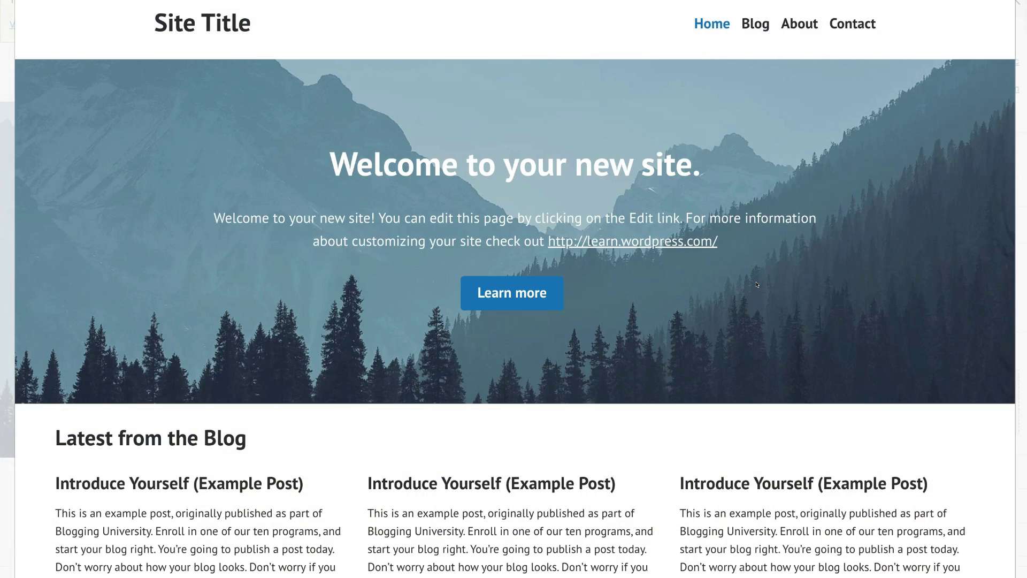
Step: Scroll the live site down to its 'Blog at WordPress.com' footer credit and back up
scroll(756, 284, "down", 2)
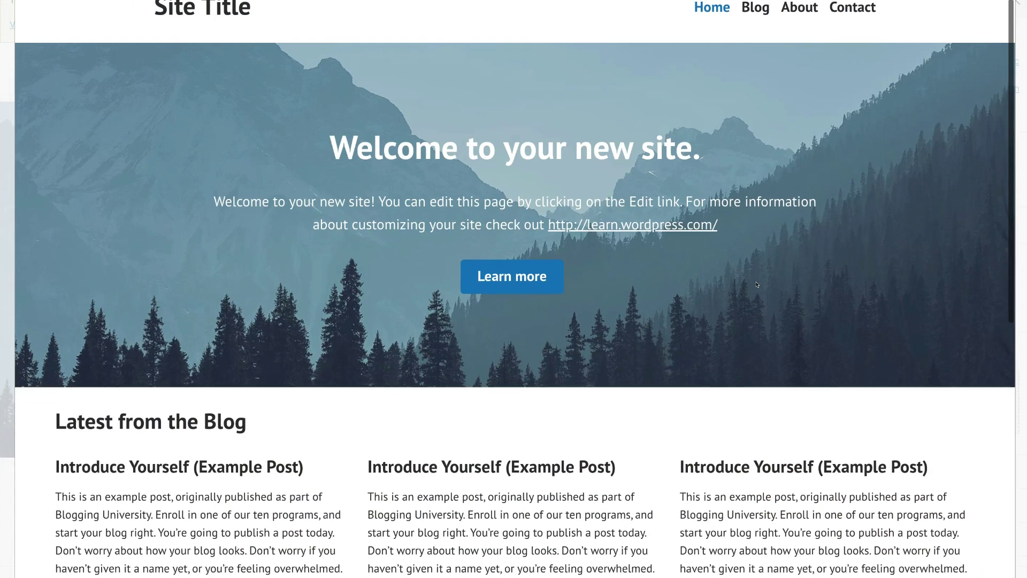
scroll(757, 284, "down", 7)
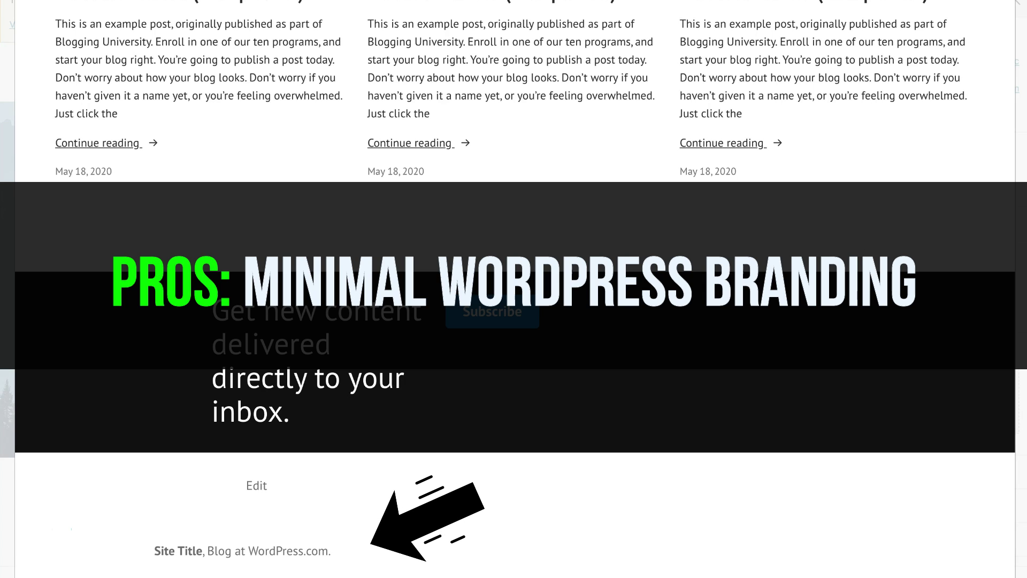
scroll(563, 383, "up", 2)
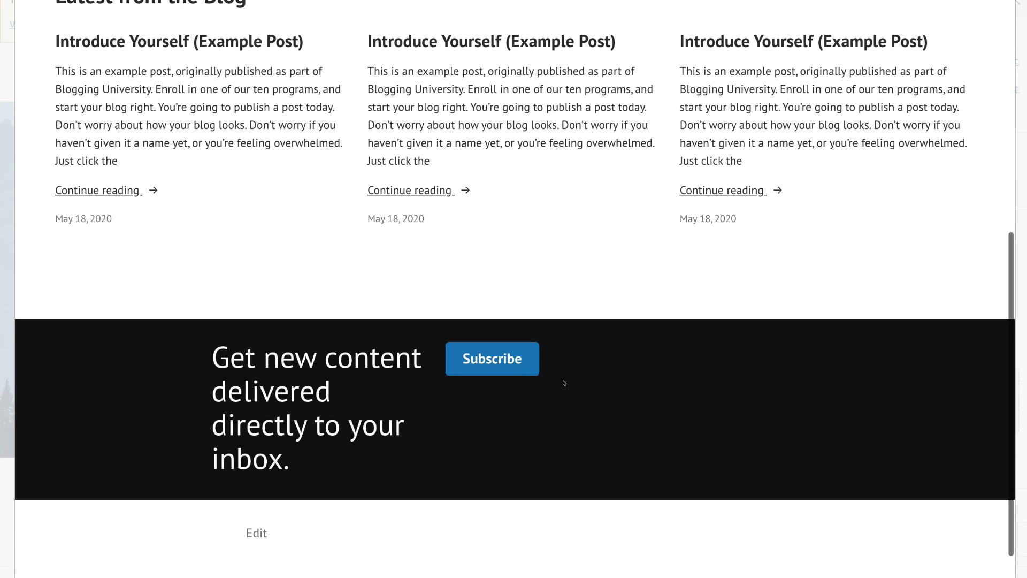
scroll(563, 383, "up", 6)
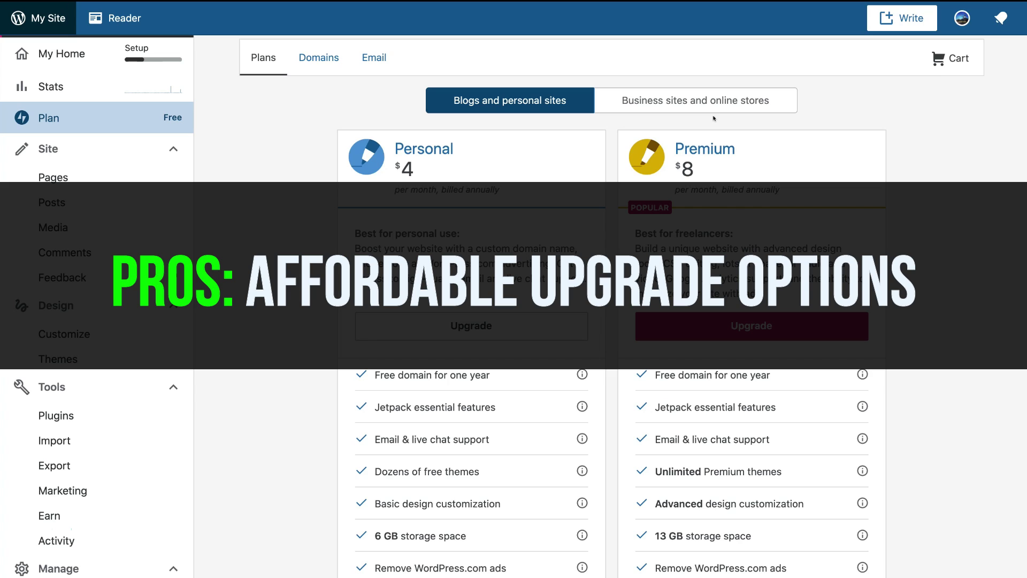
Step: Switch the Plans page to business sites and online stores to list Premium, Business and eCommerce
left_click(714, 110)
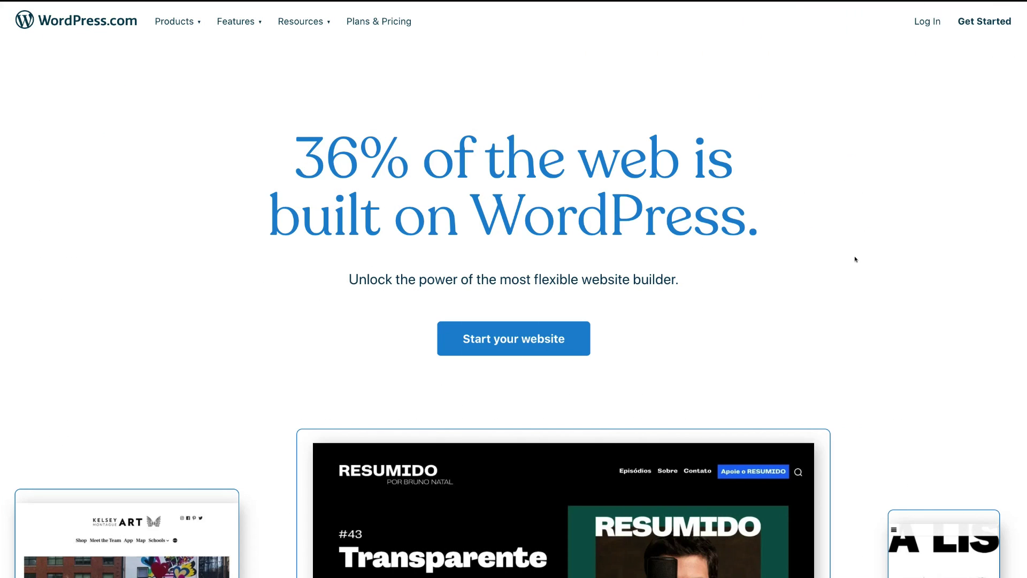
Step: Scroll down the WordPress.com homepage past 'Build simply.' to the example site designs
scroll(854, 258, "down", 2)
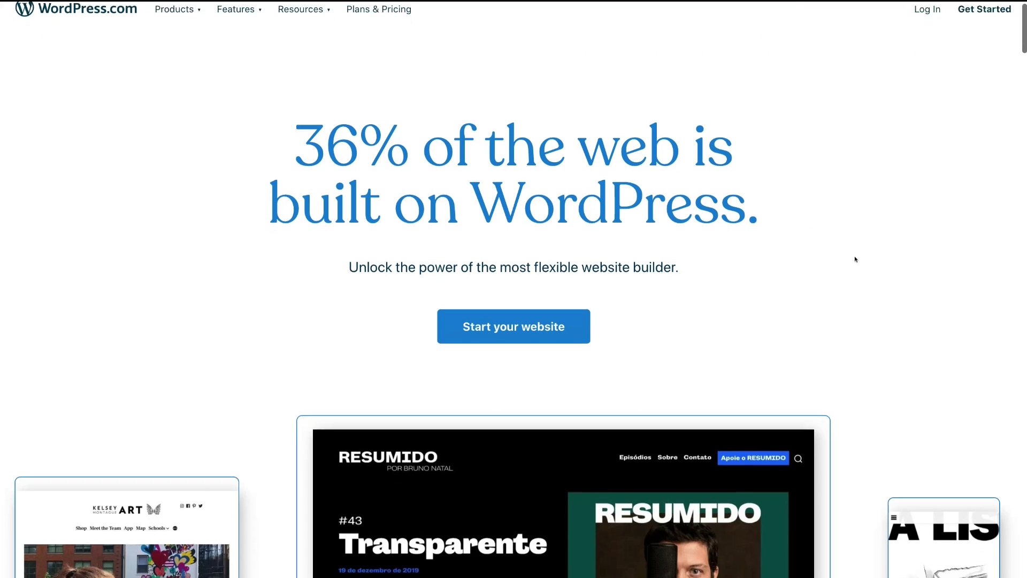
scroll(854, 259, "down", 6)
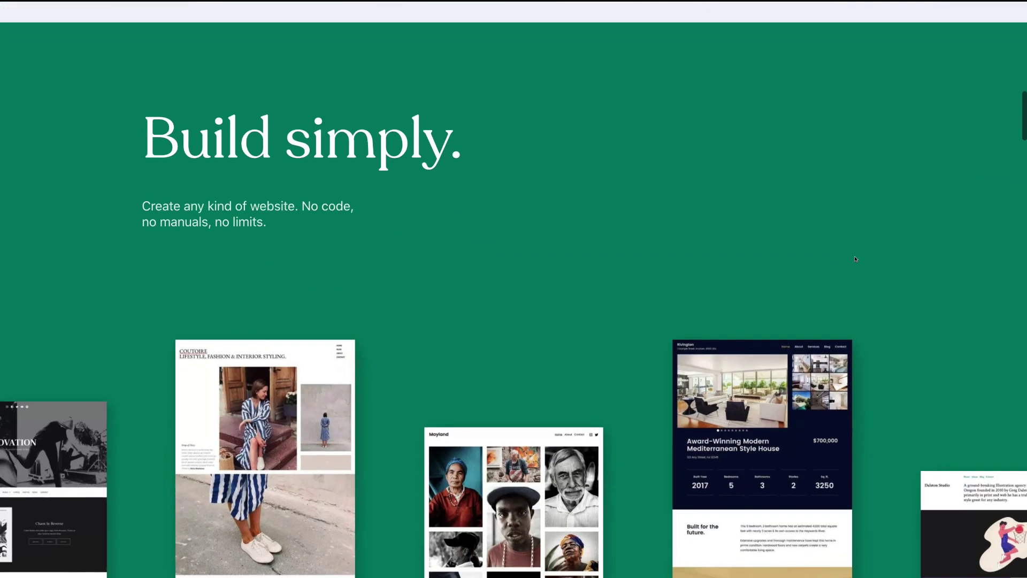
scroll(855, 259, "down", 10)
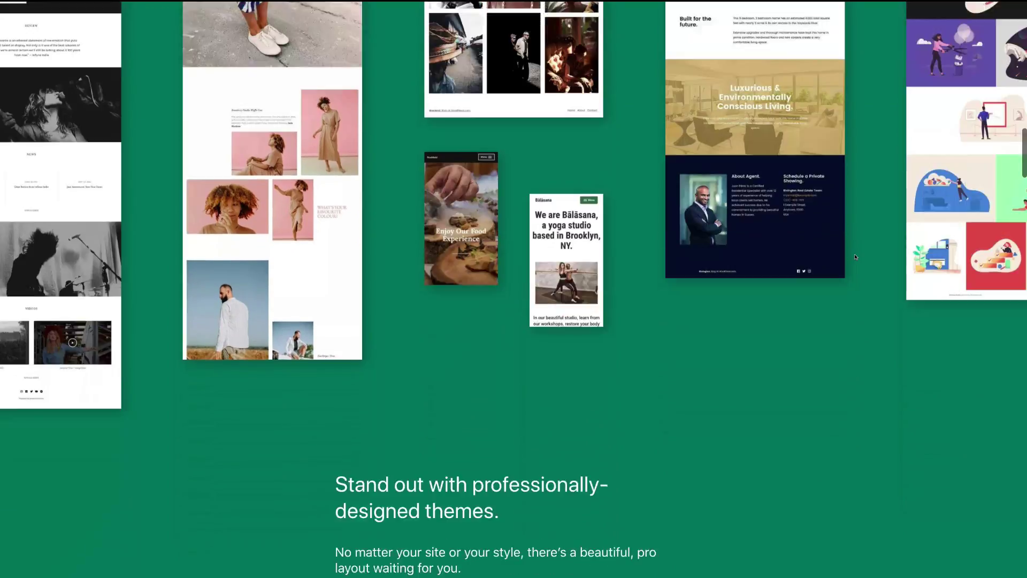